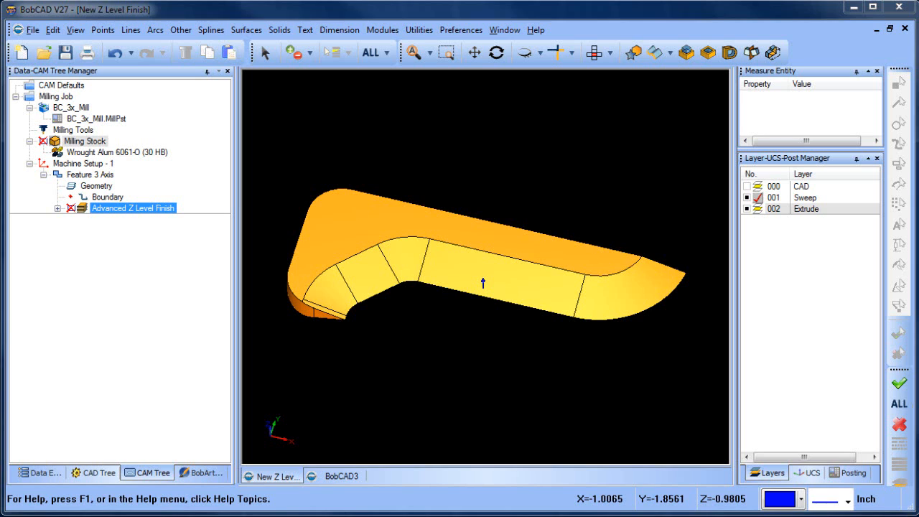
click(114, 152)
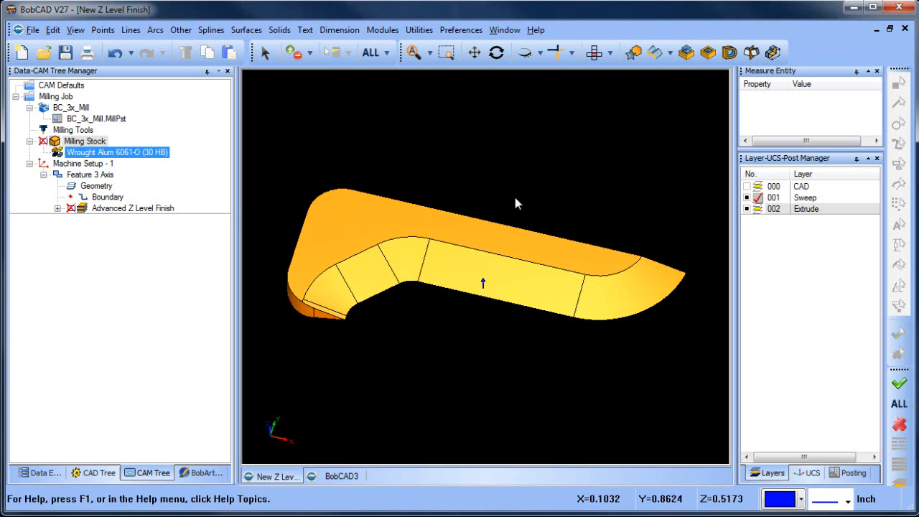
key(t)
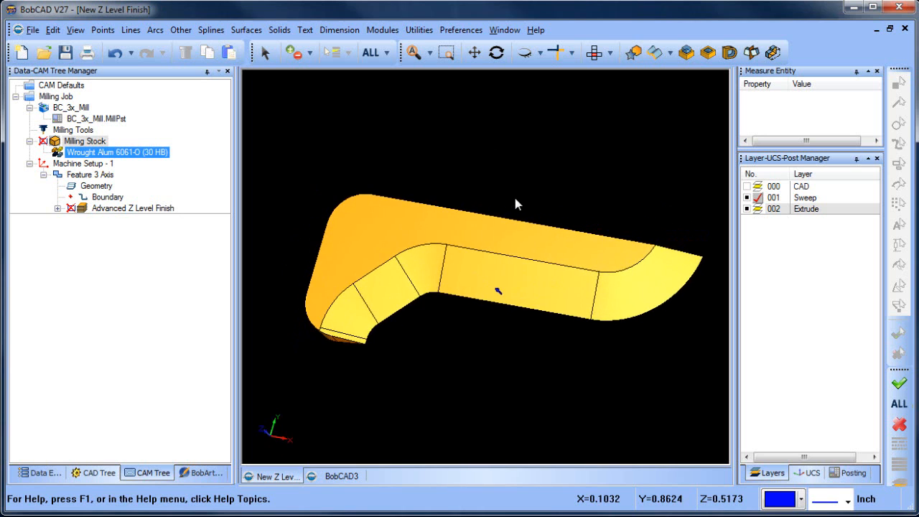
- Switch to the empty BobCAD3 document and draw a sharp-cornered rectangle 4.5 by 1.5 inches, centred on the origin
click(341, 476)
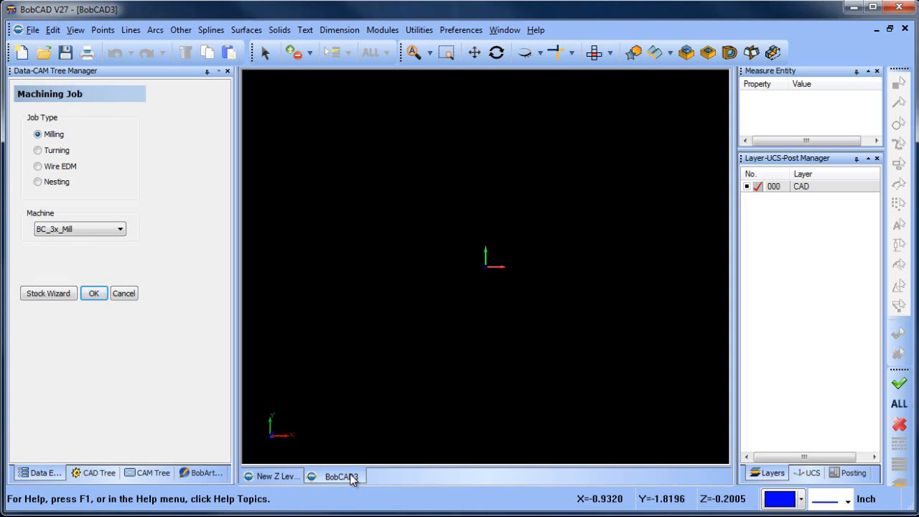
click(180, 29)
click(220, 52)
text(4.)
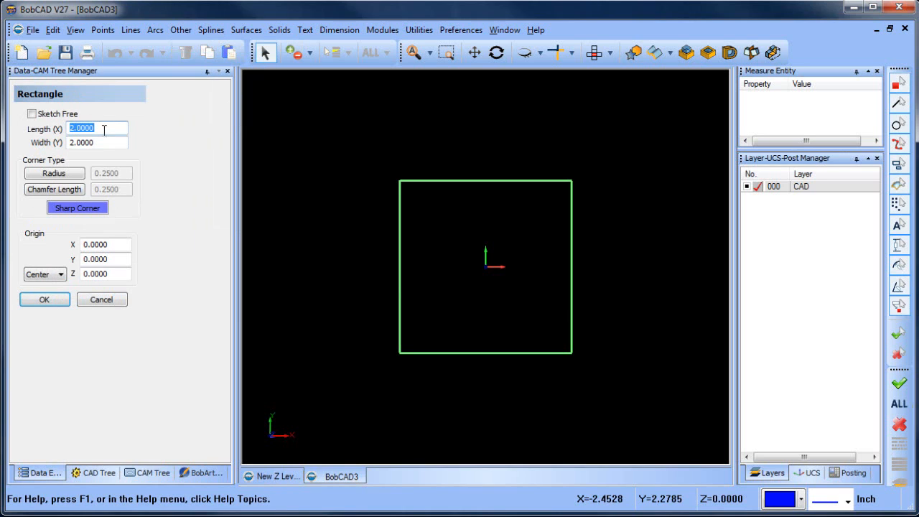
text(5)
key(Tab)
text(1.5)
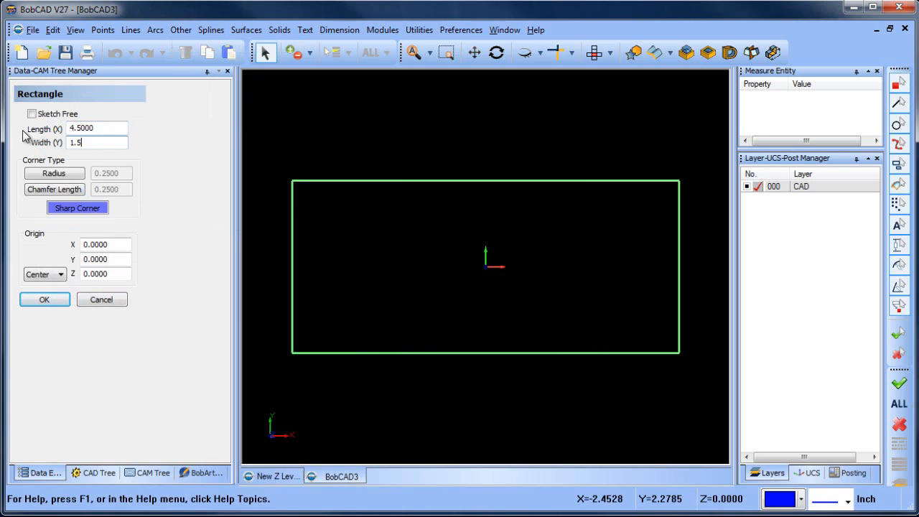
key(Tab)
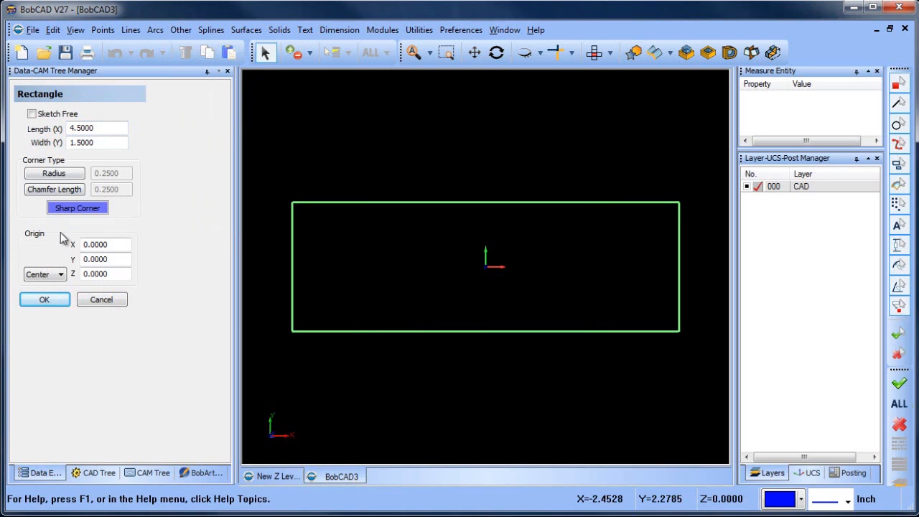
click(44, 299)
click(99, 299)
right_click(476, 128)
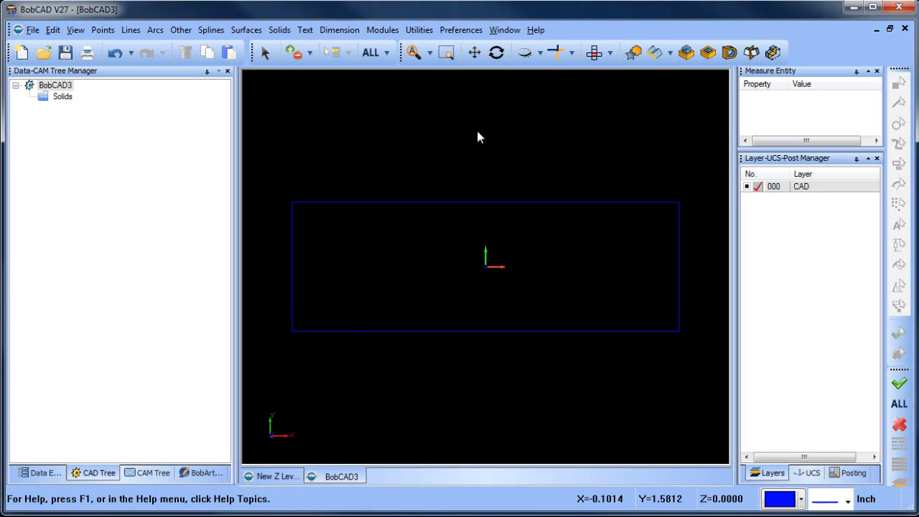
click(504, 152)
- Set the active drawing colour to orange and recolour all lines of the rectangle orange
click(800, 498)
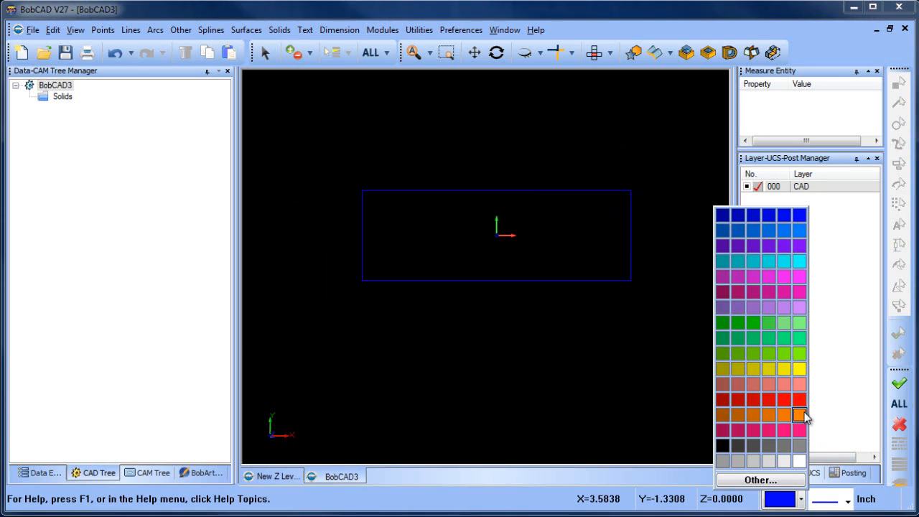
click(804, 418)
click(370, 53)
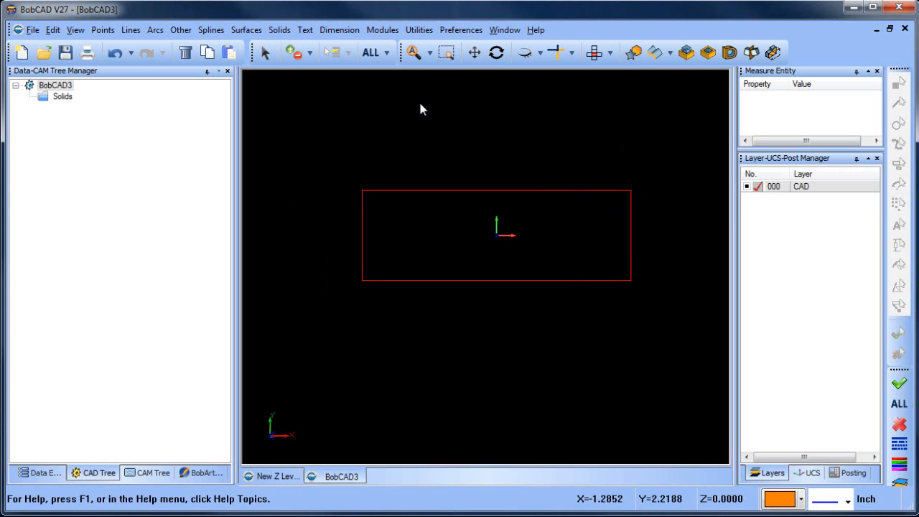
right_click(418, 100)
mouse_move(532, 227)
click(594, 223)
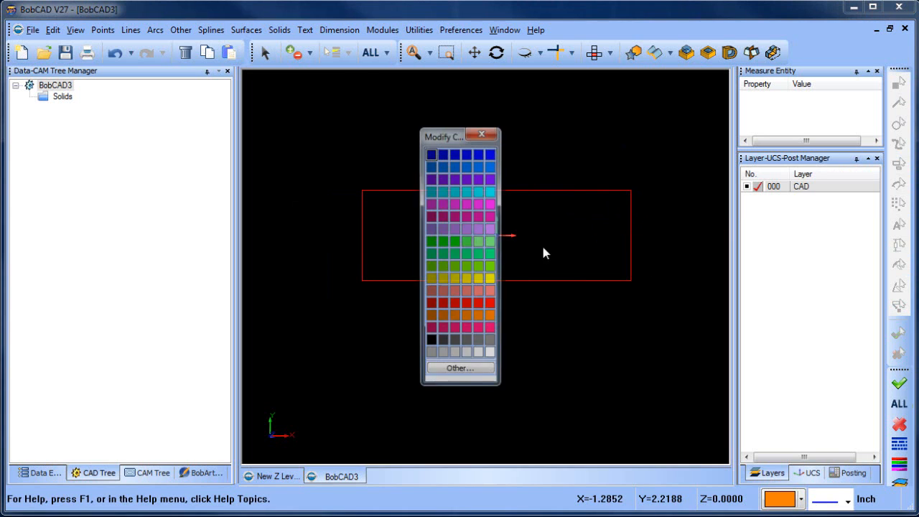
right_click(529, 153)
click(558, 179)
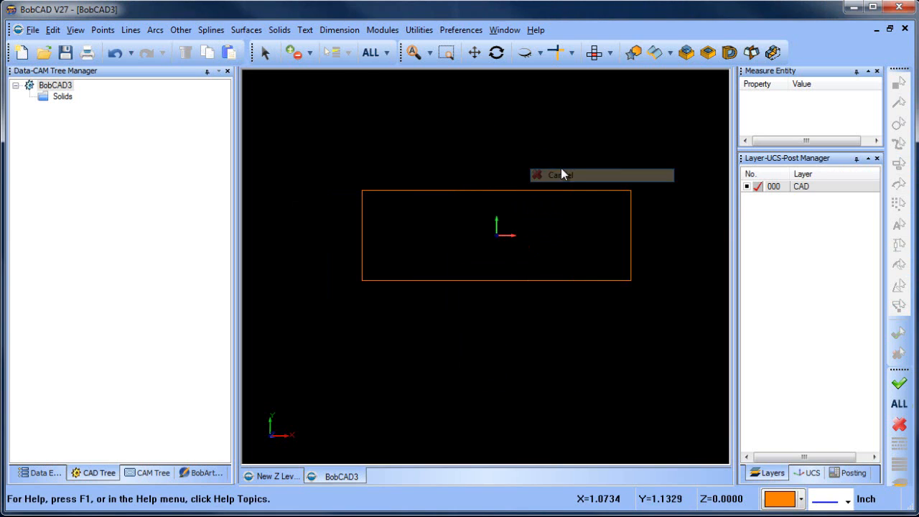
- Create two parallel lines inside the rectangle, one about 0.9 in from the left edge and one about 0.7 in below the top edge
click(129, 29)
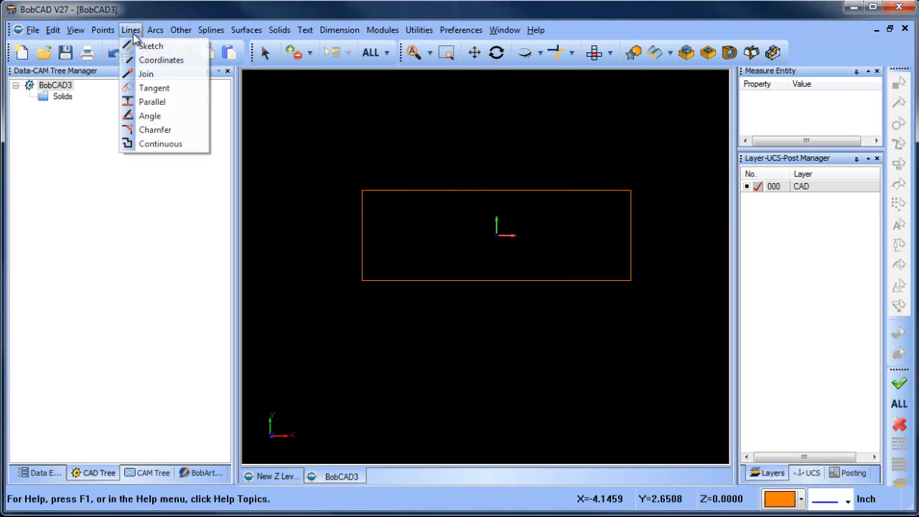
click(171, 105)
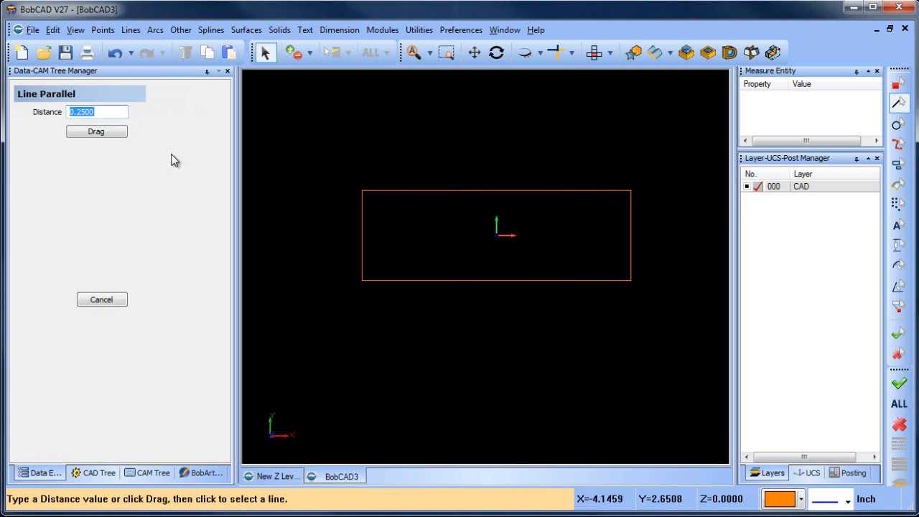
click(98, 132)
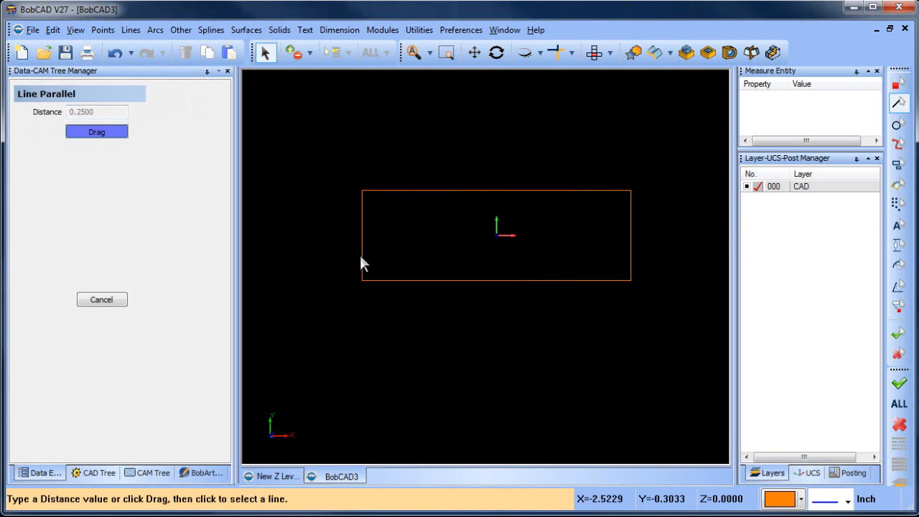
click(361, 237)
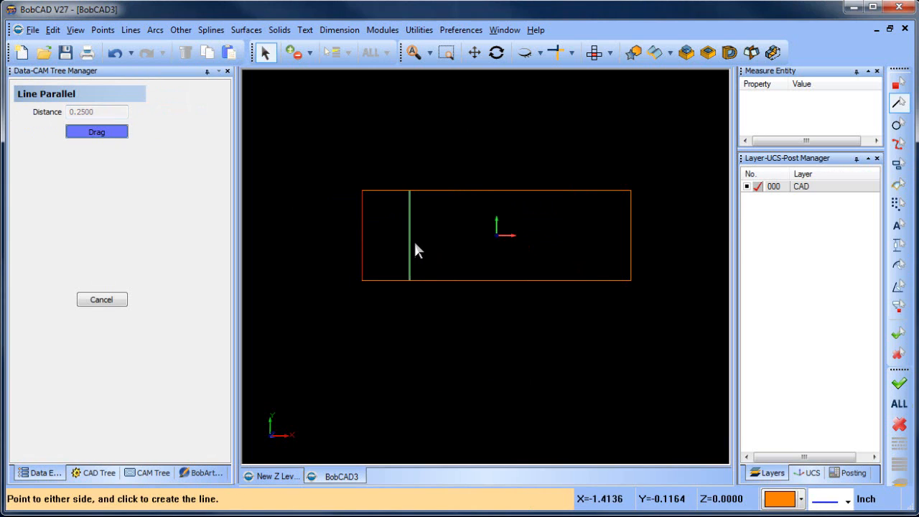
click(416, 244)
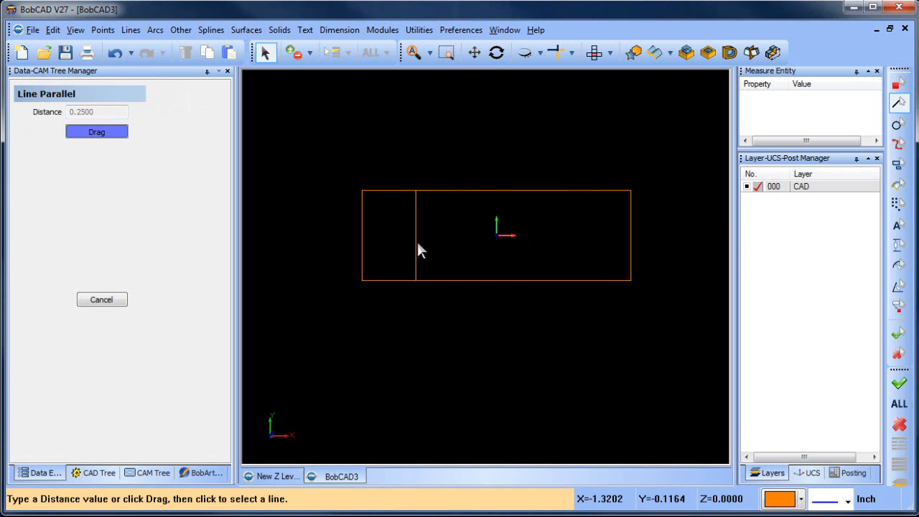
click(568, 191)
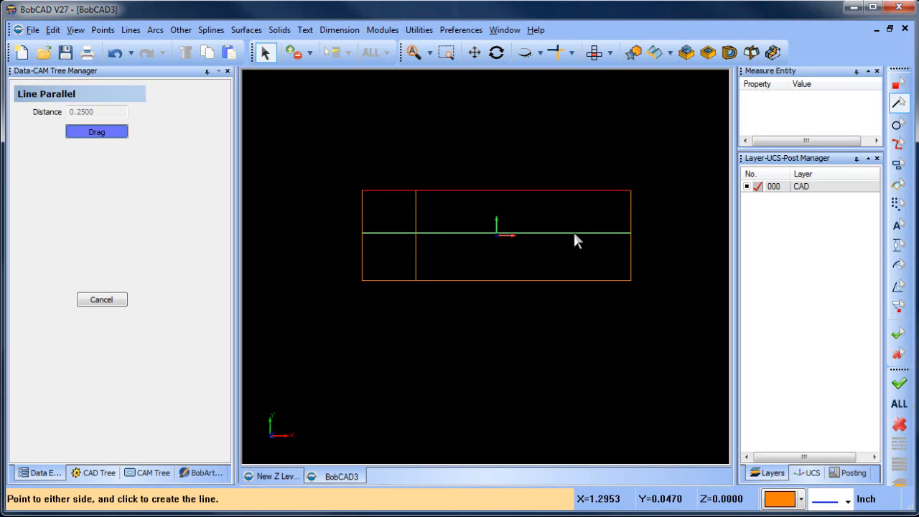
click(574, 233)
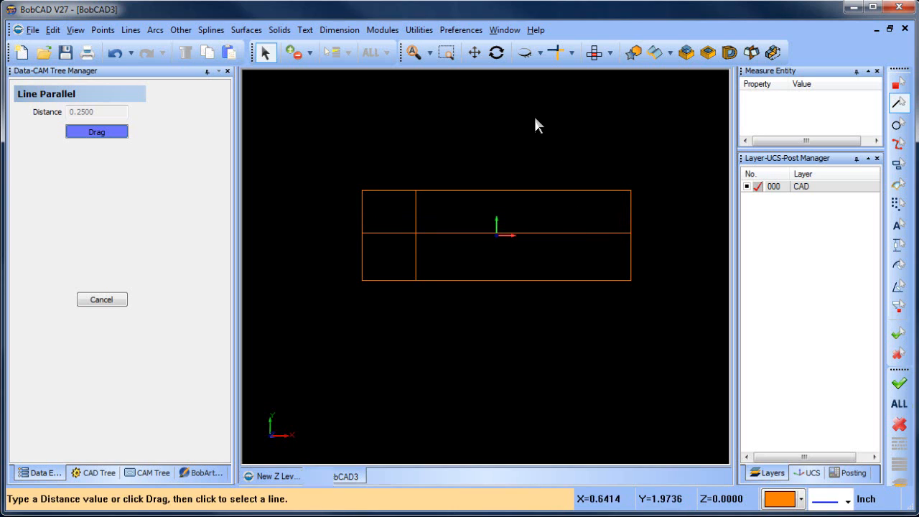
right_click(534, 117)
click(572, 141)
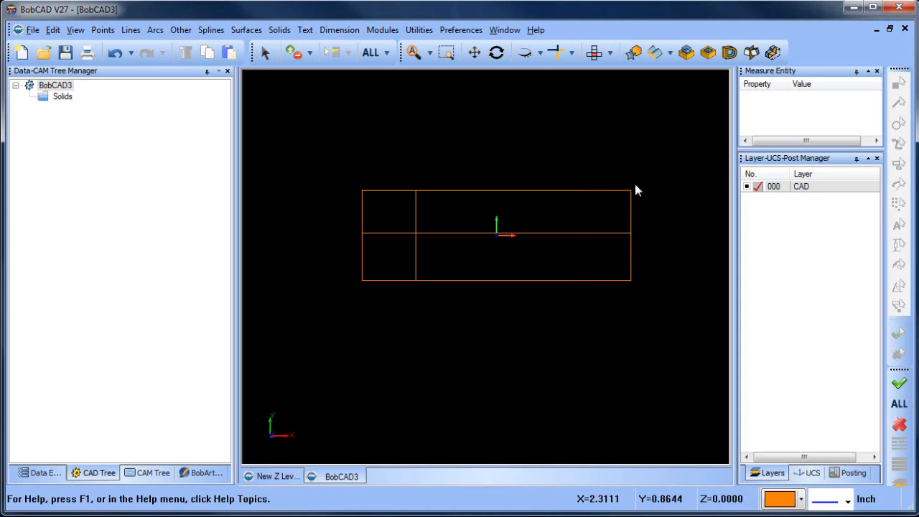
- Set the fillet radius to 1 inch and try to fillet the horizontal middle line with the rectangle's right edge
click(155, 29)
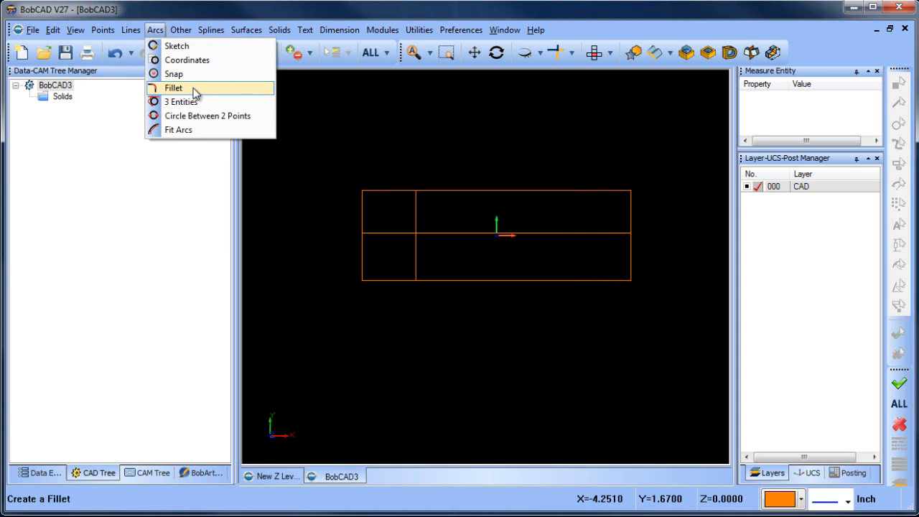
click(194, 92)
text(1)
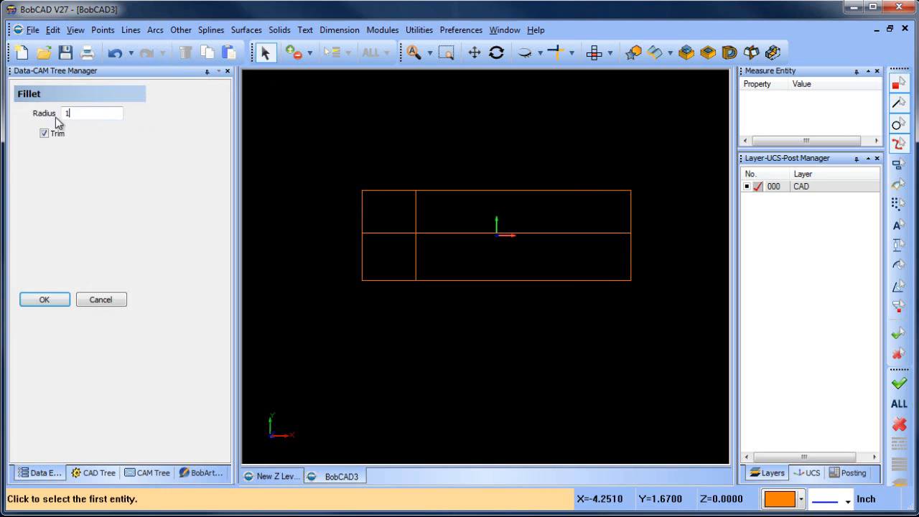
click(617, 233)
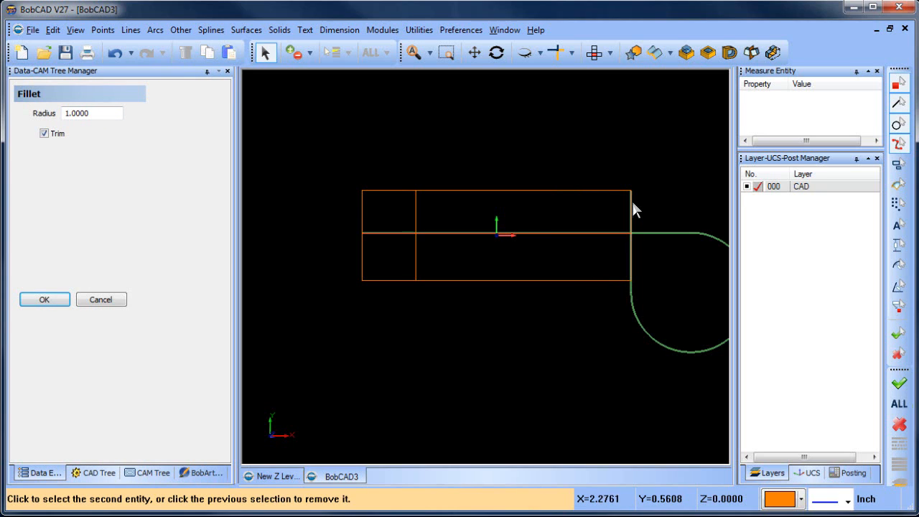
scroll(633, 204, down, 2)
middle_drag(634, 205, 561, 214)
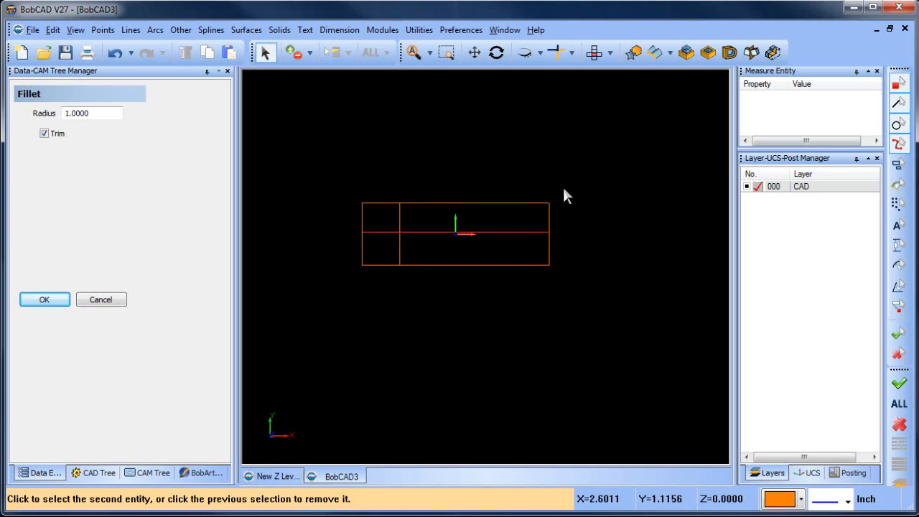
click(44, 132)
right_click(595, 180)
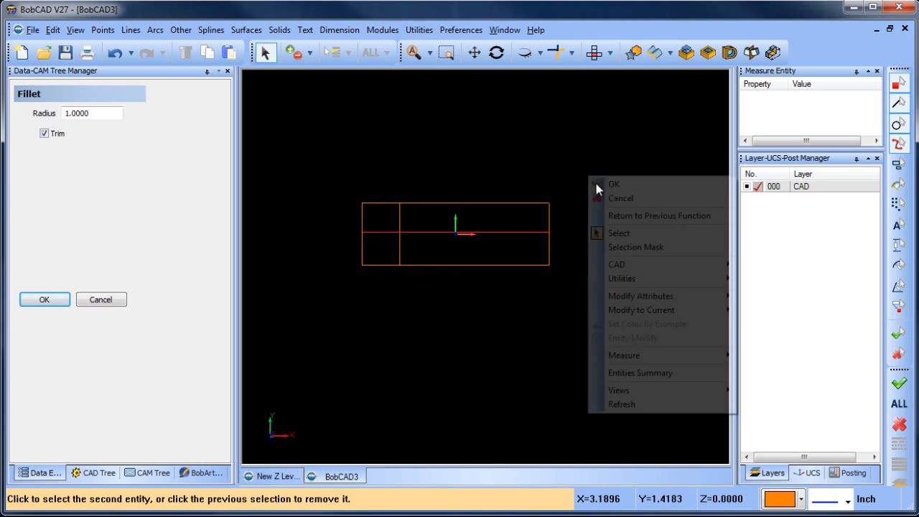
click(616, 199)
- Extend the rectangle's right edge upward to about Y 2.3 and the inner vertical line downward to about Y -1.75 with Trim Screen
click(572, 52)
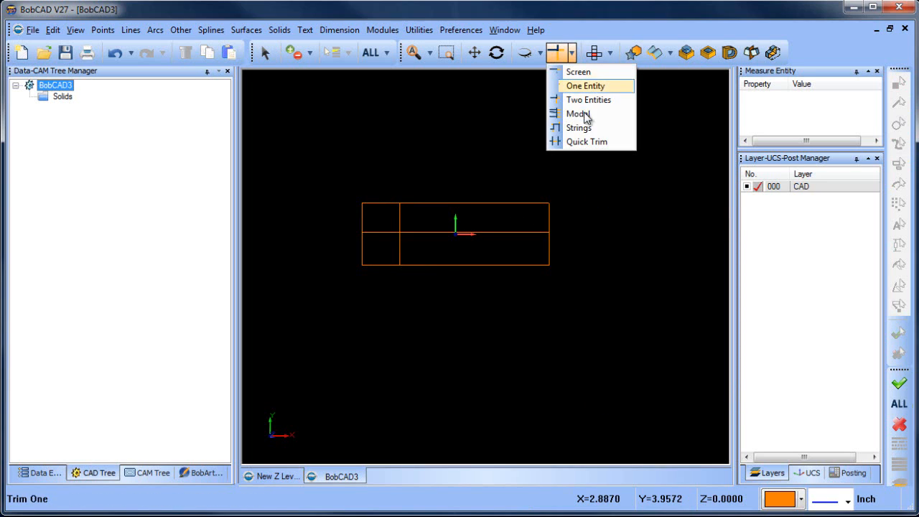
click(573, 72)
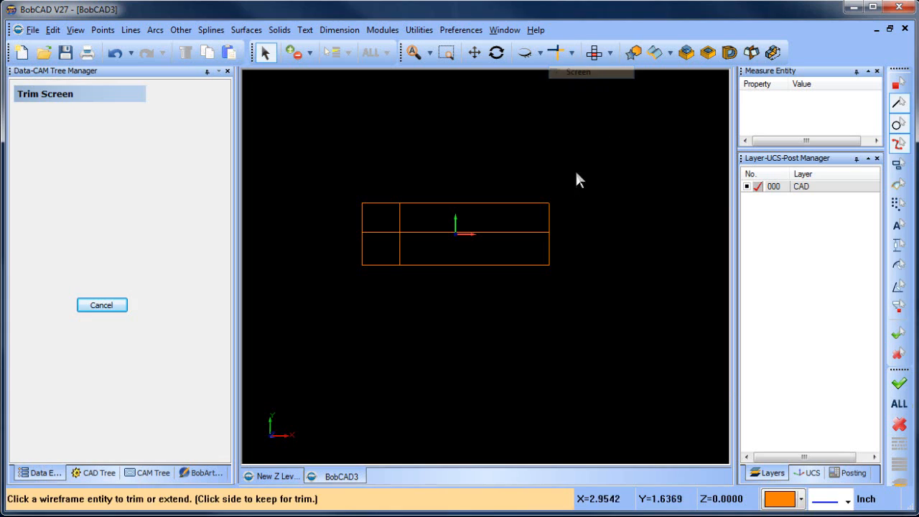
click(547, 140)
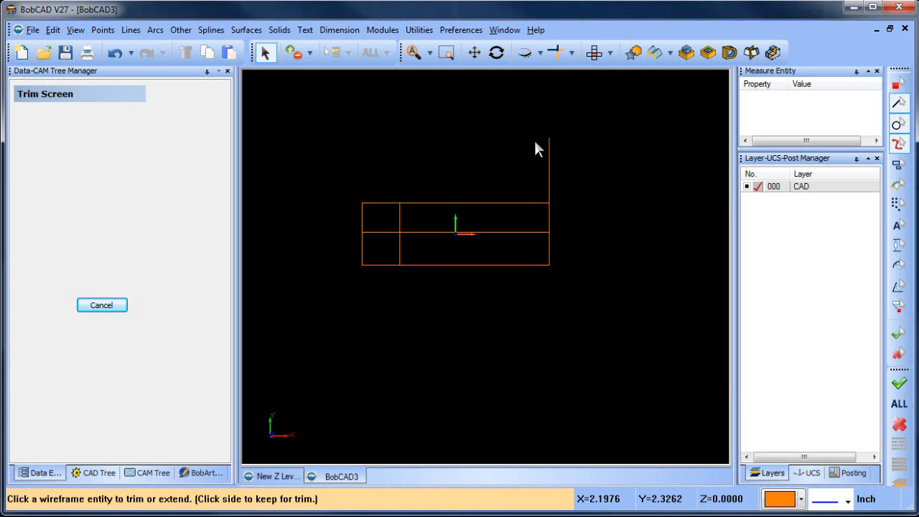
click(399, 255)
click(406, 308)
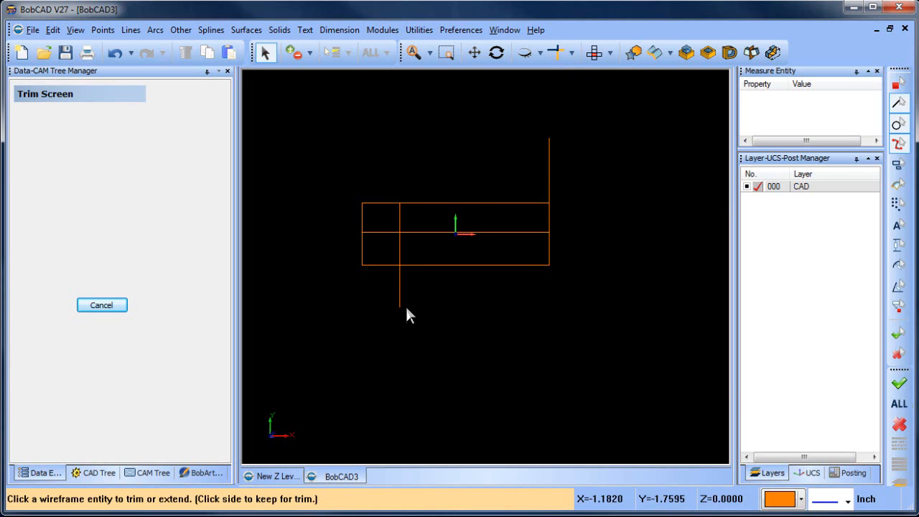
- Fillet the horizontal middle line with the extended right edge and with the lower part of the inner vertical line, using a 1-inch radius
click(155, 29)
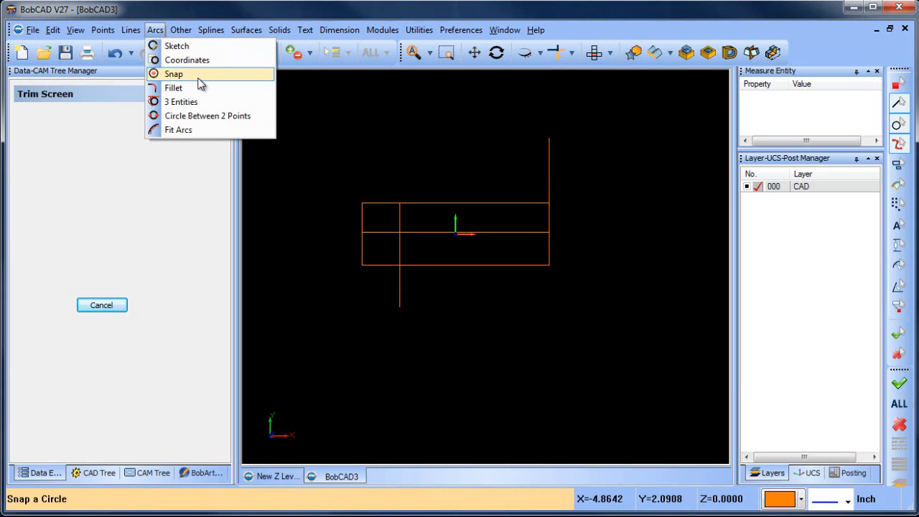
click(201, 87)
click(537, 231)
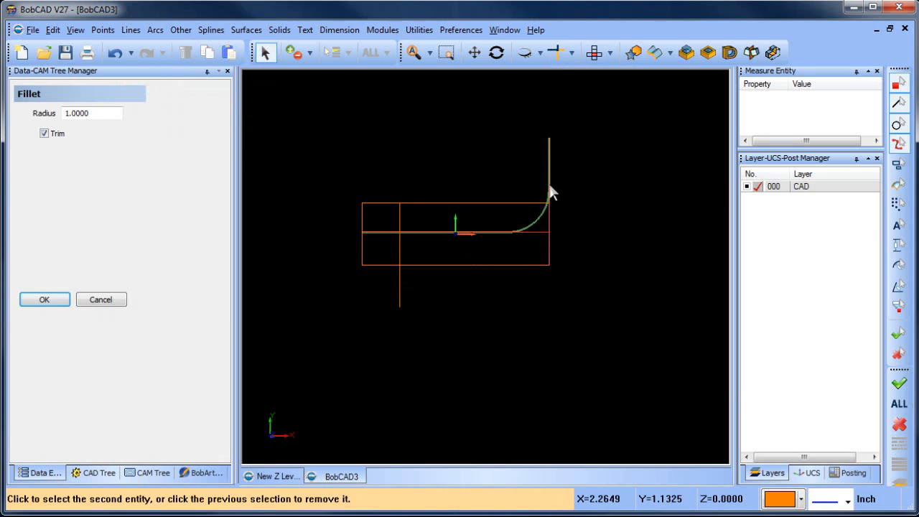
click(549, 185)
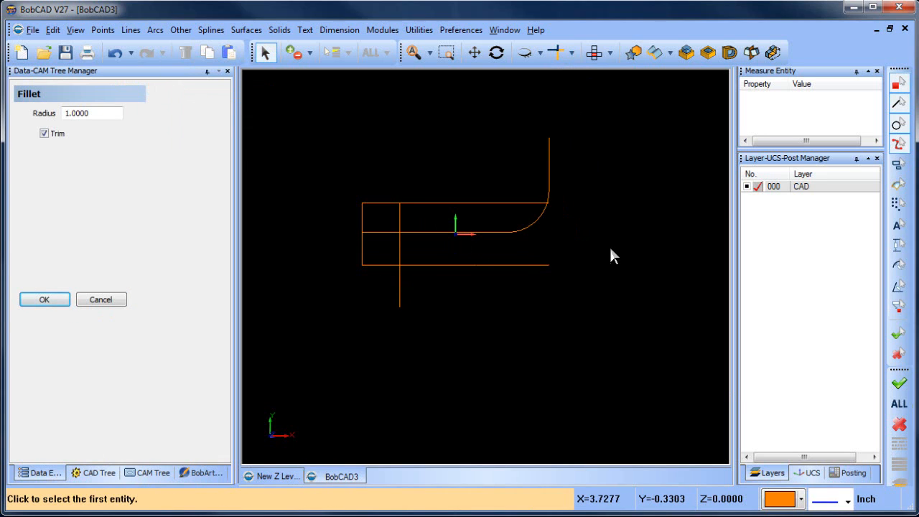
click(436, 233)
click(399, 256)
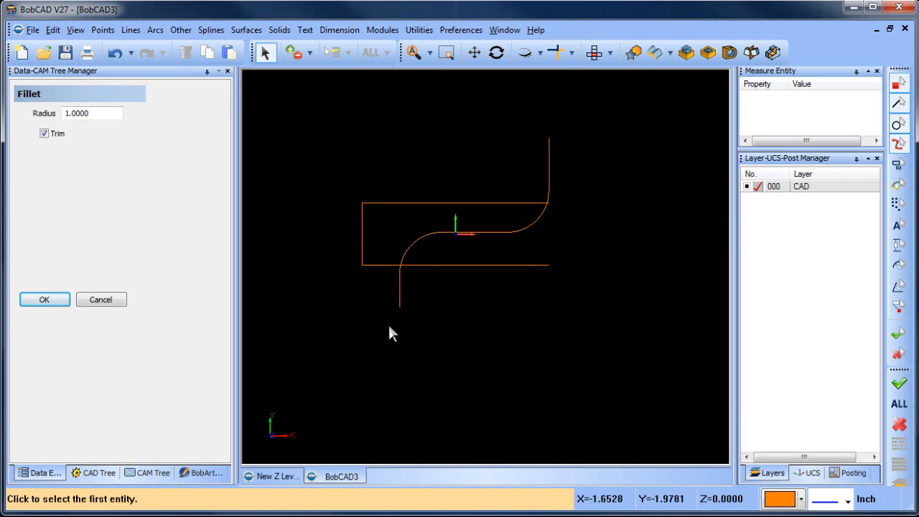
right_click(408, 143)
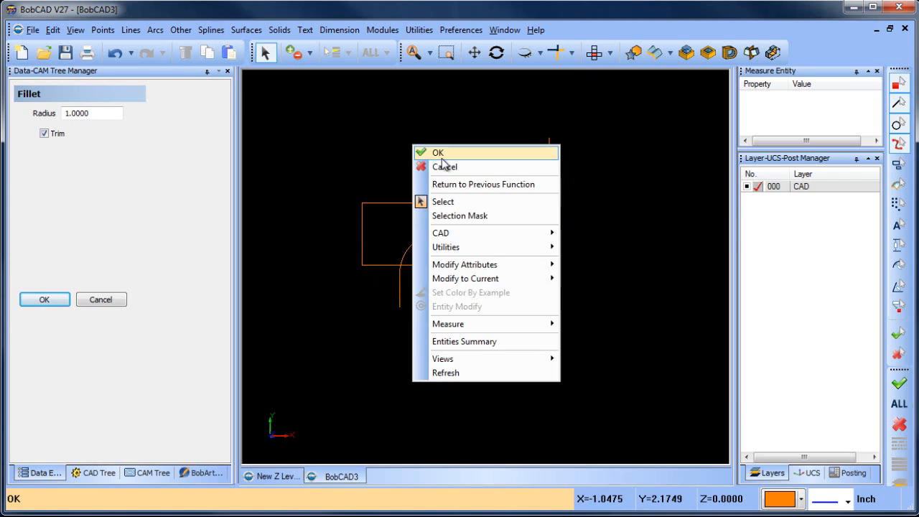
click(453, 168)
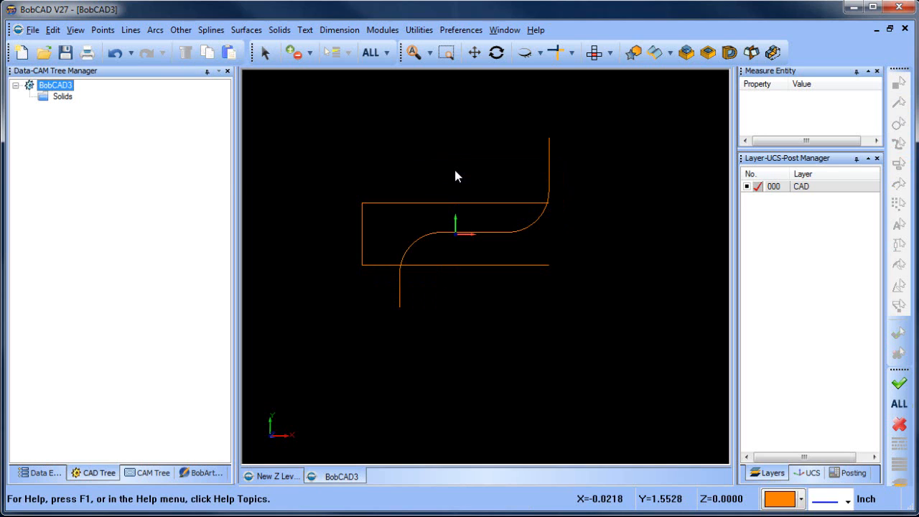
- Start a sharp-cornered rectangle with its length and width set to 0.5 inch
click(180, 29)
click(202, 45)
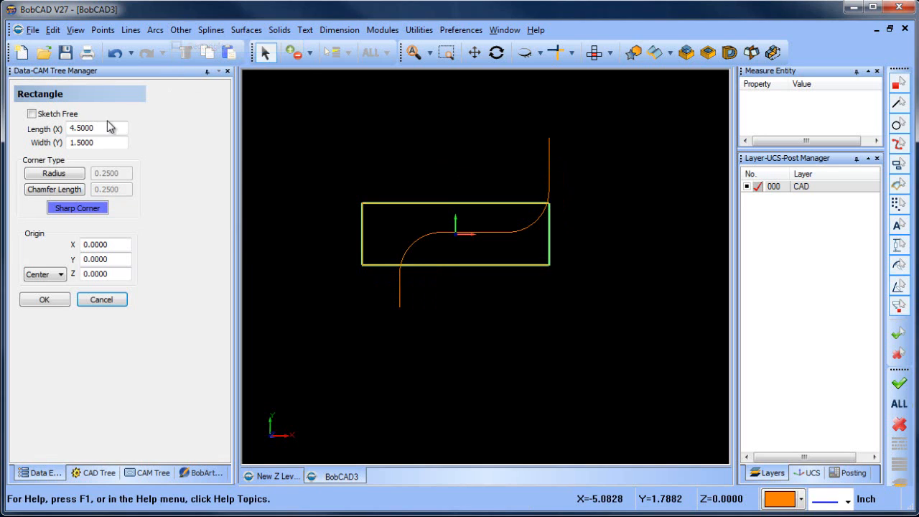
double_click(109, 127)
text(0.5)
key(Tab)
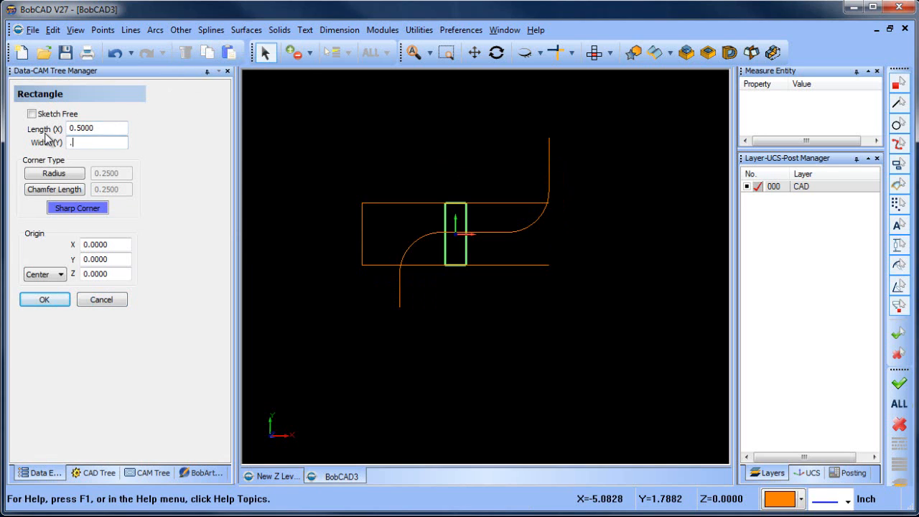
text(0.5)
key(Tab)
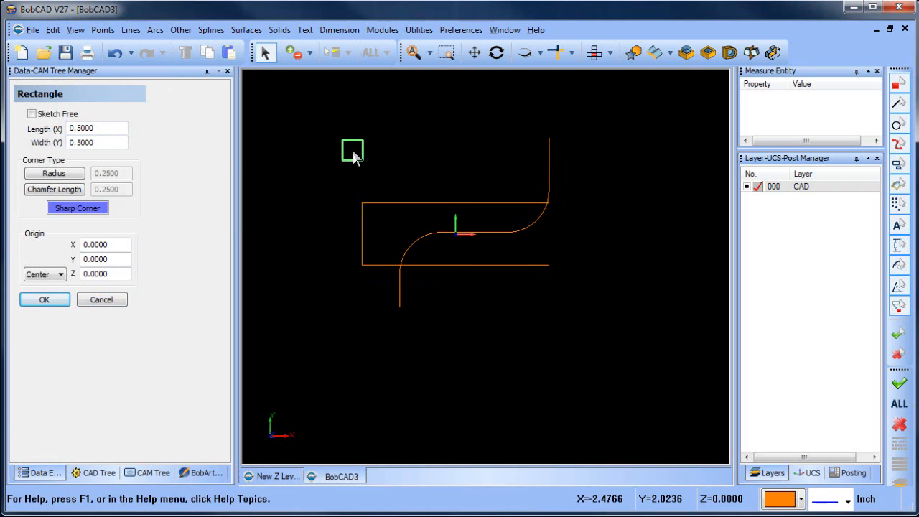
- Resize the new rectangle to 0.675 by 0.675 inch and place it above the large rectangle's upper-left corner, centered at about X -2.3, Y 2.2
double_click(98, 128)
text(.675)
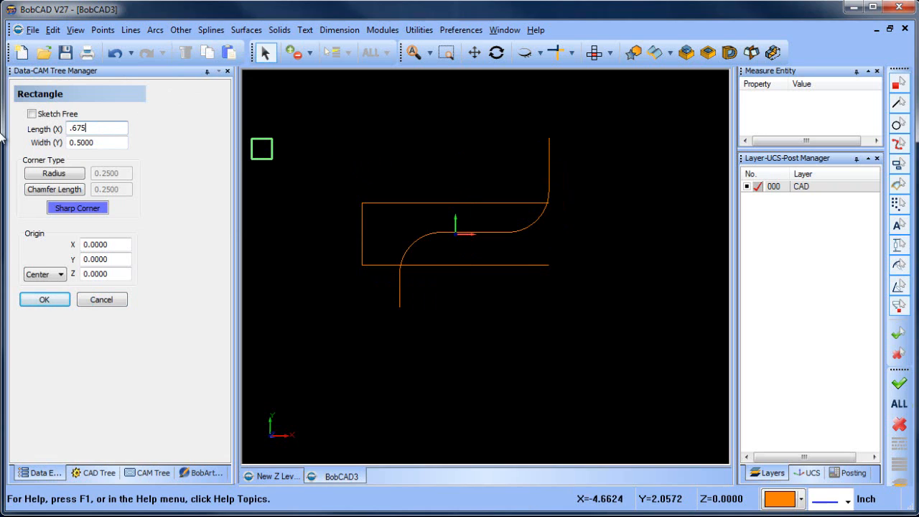
key(Tab)
text(.)
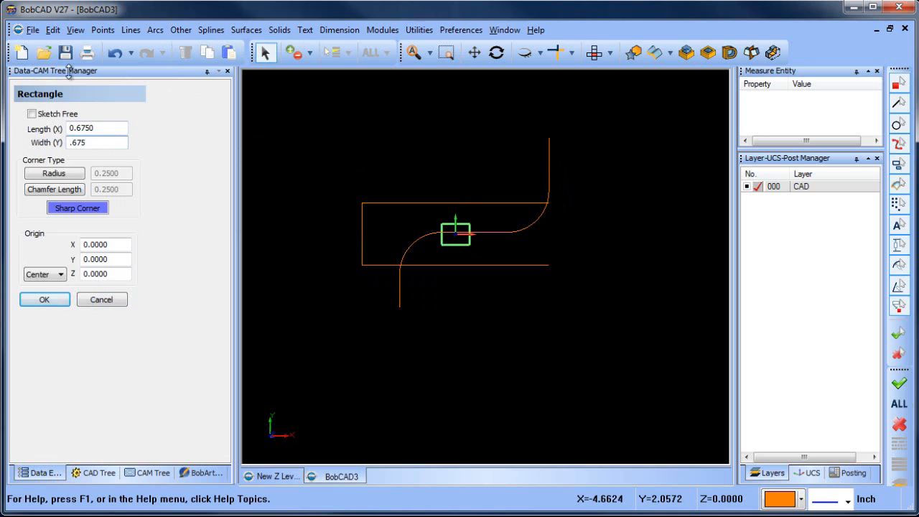
key(Tab)
click(359, 142)
right_click(414, 133)
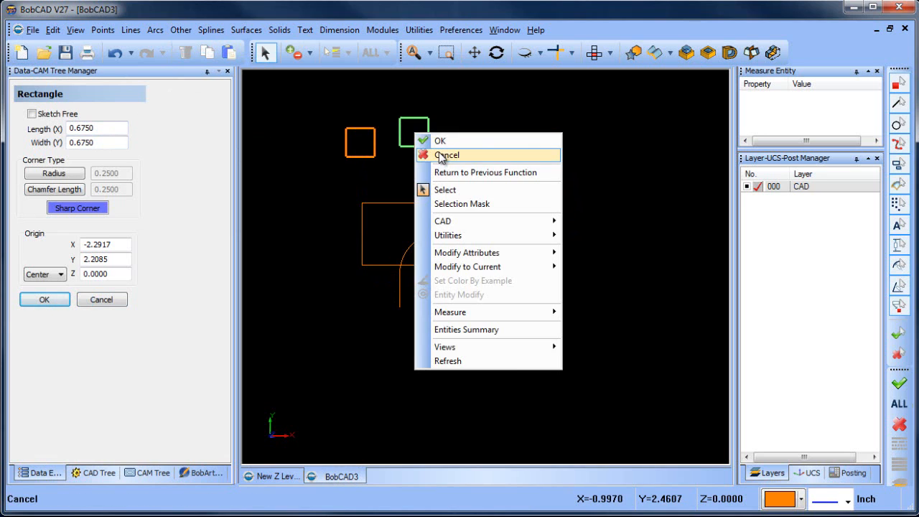
click(425, 149)
- Draw a 1-inch line at 15 degrees relative to the small square's bottom edge, starting from its lower-left corner
scroll(384, 152, up, 2)
scroll(414, 187, up, 1)
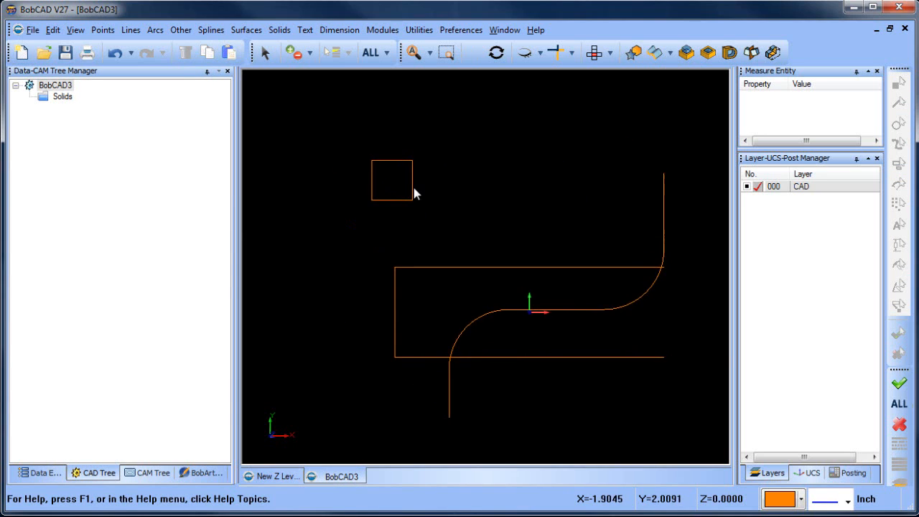
click(130, 29)
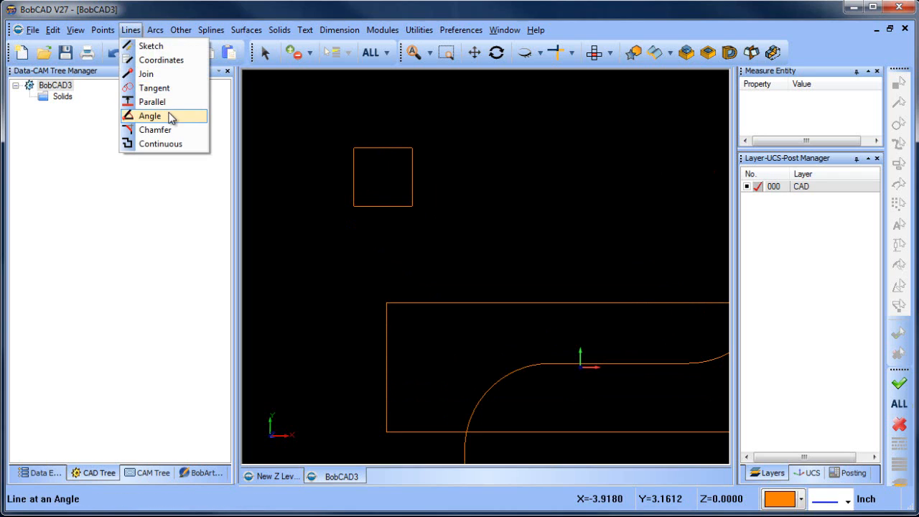
click(170, 116)
text(1)
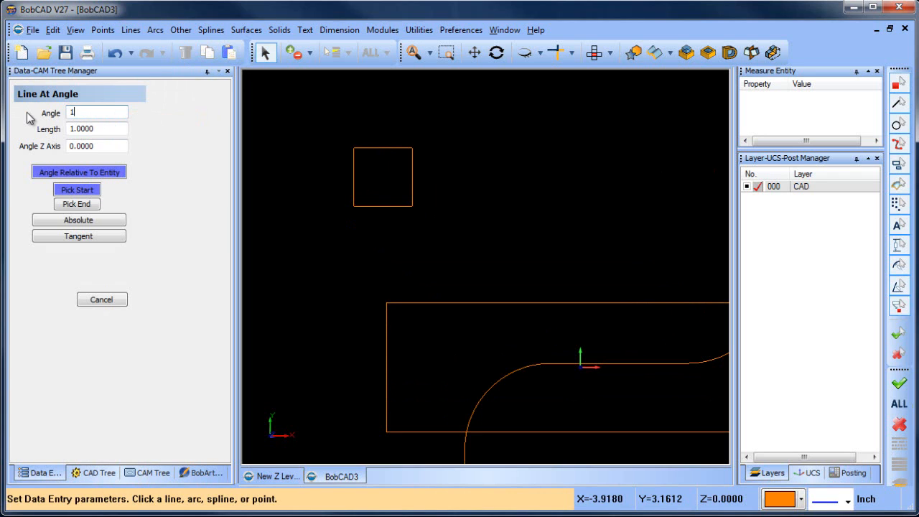
text(5)
key(Return)
click(353, 207)
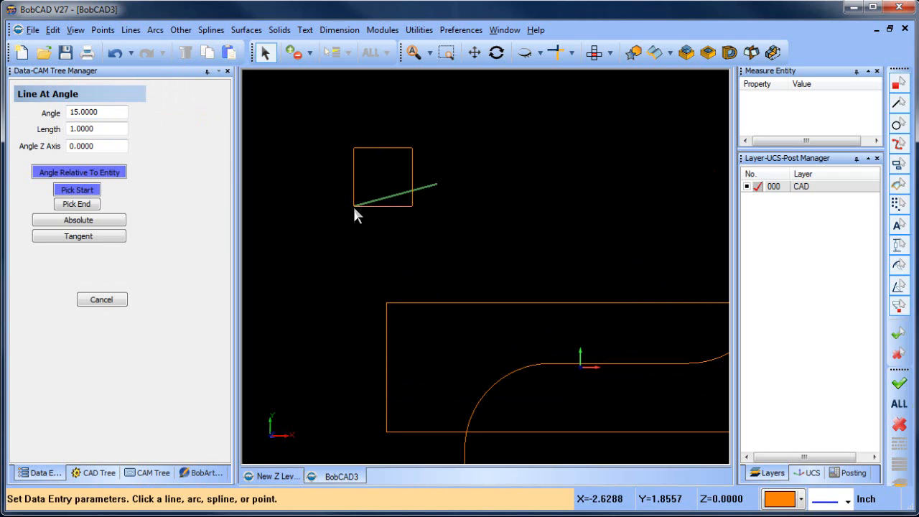
right_click(492, 170)
click(505, 183)
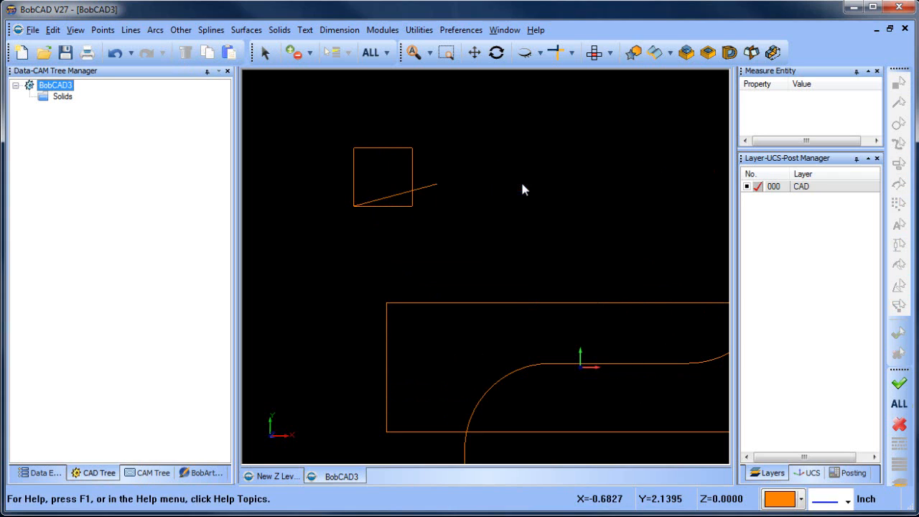
- Quick Trim the angled line's overhang, the square's right edge below that line, and the square's bottom edge
click(572, 52)
click(584, 141)
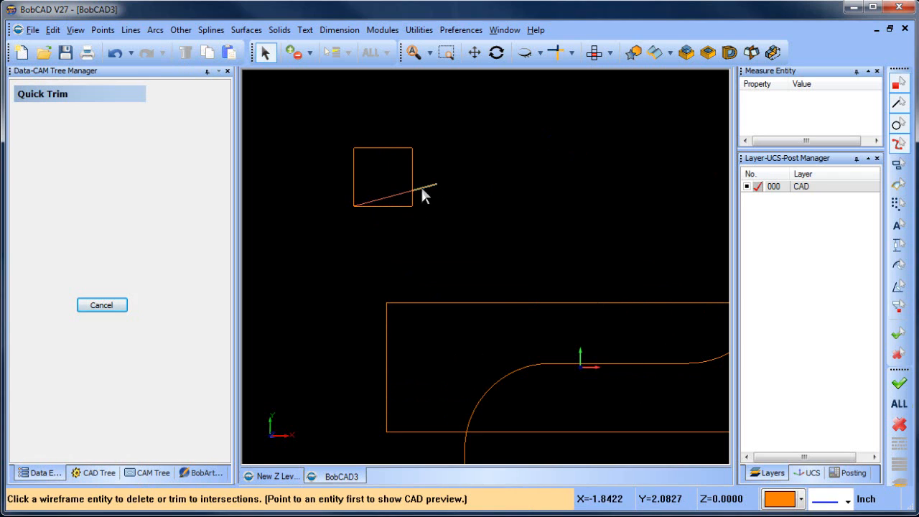
click(422, 189)
click(413, 200)
click(396, 206)
scroll(478, 190, down, 3)
middle_drag(517, 273, 481, 254)
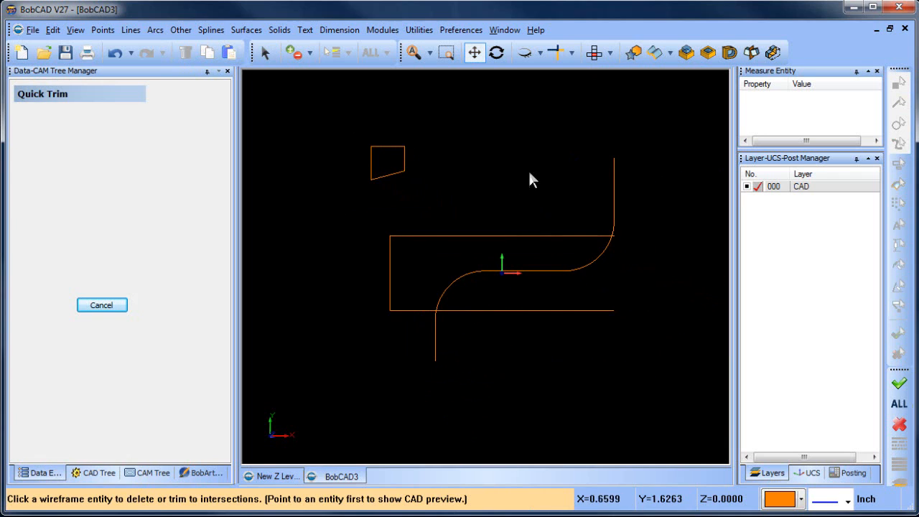
right_click(518, 146)
click(551, 168)
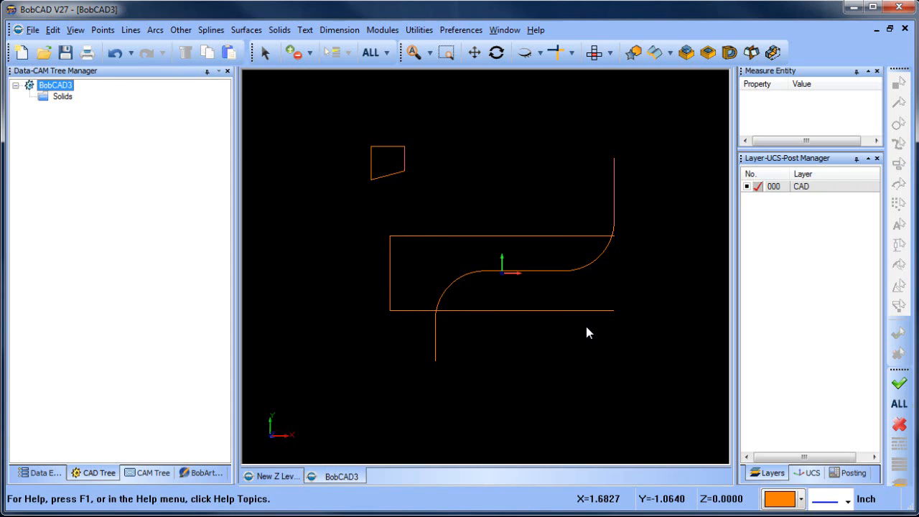
- Add a new layer alongside the CAD layer and make it the active layer
right_click(825, 188)
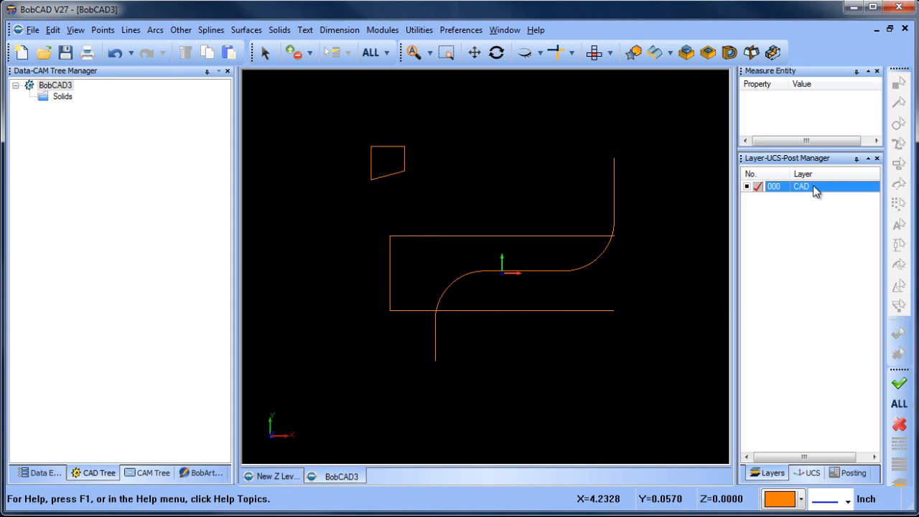
click(861, 194)
click(758, 198)
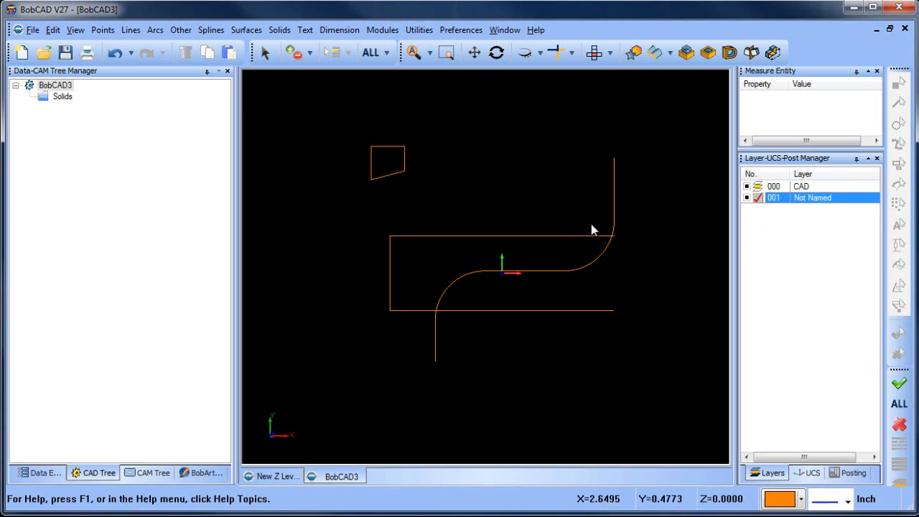
- Select the large rectangle's lines and the S-shaped path, leaving out the small angled profile, and copy them
click(265, 53)
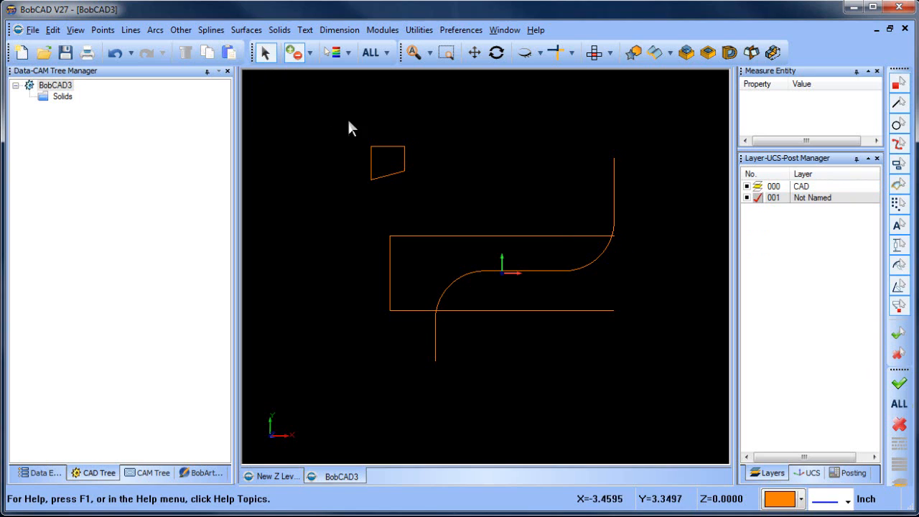
drag(329, 106, 680, 393)
drag(349, 128, 437, 200)
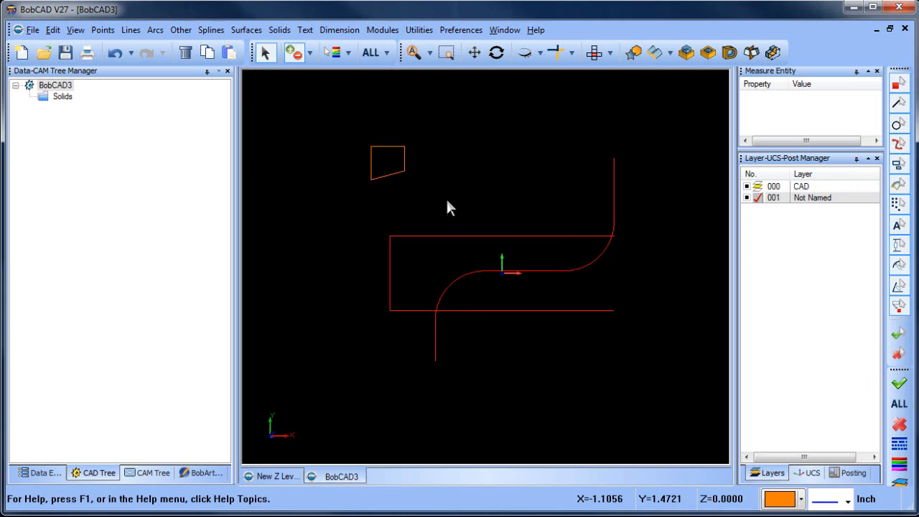
click(56, 31)
click(82, 91)
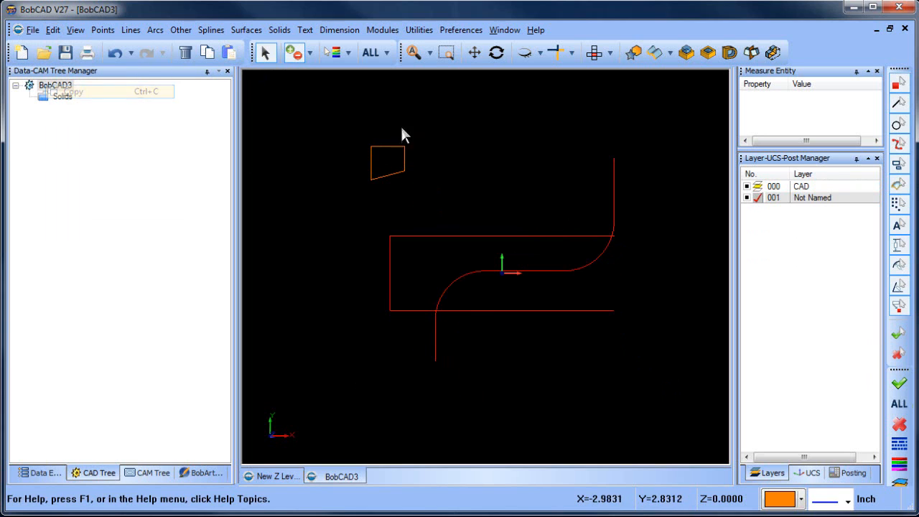
right_click(452, 115)
click(481, 130)
- Hide the CAD layer and paste the copied geometry onto the new active layer
click(747, 186)
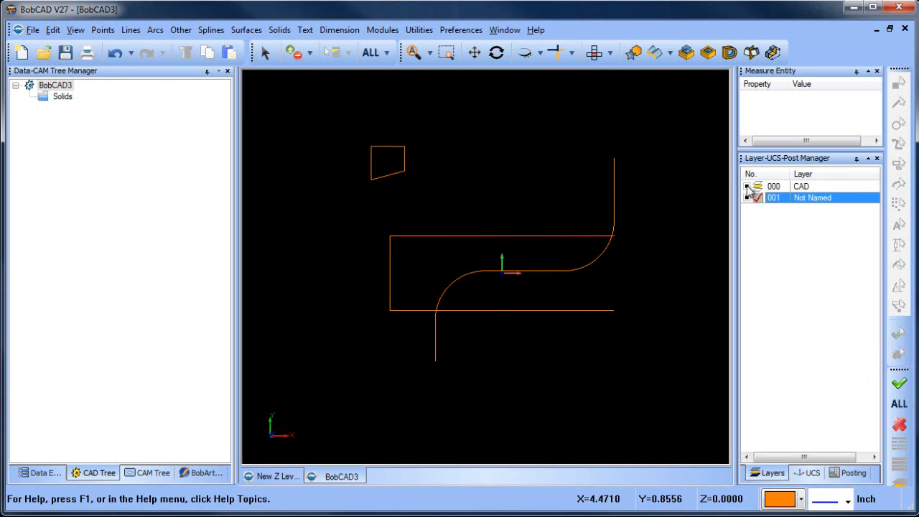
click(53, 31)
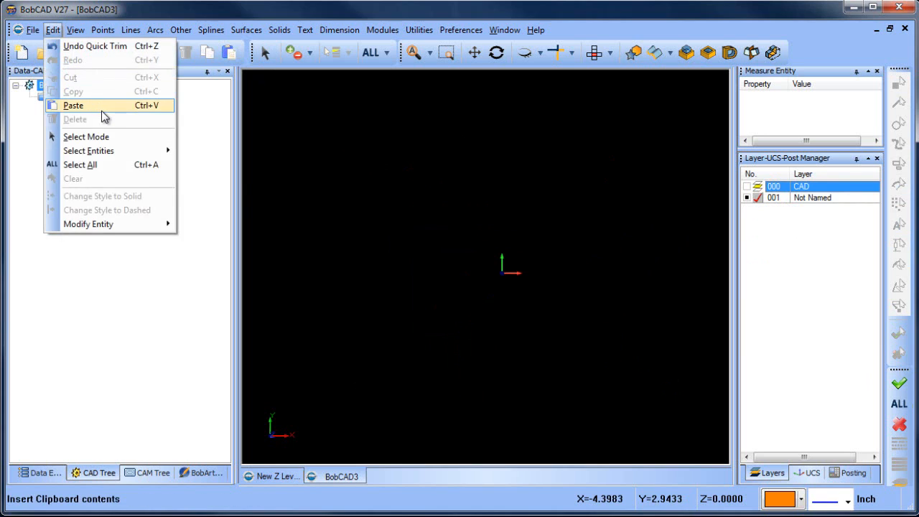
click(93, 102)
right_click(481, 158)
click(515, 181)
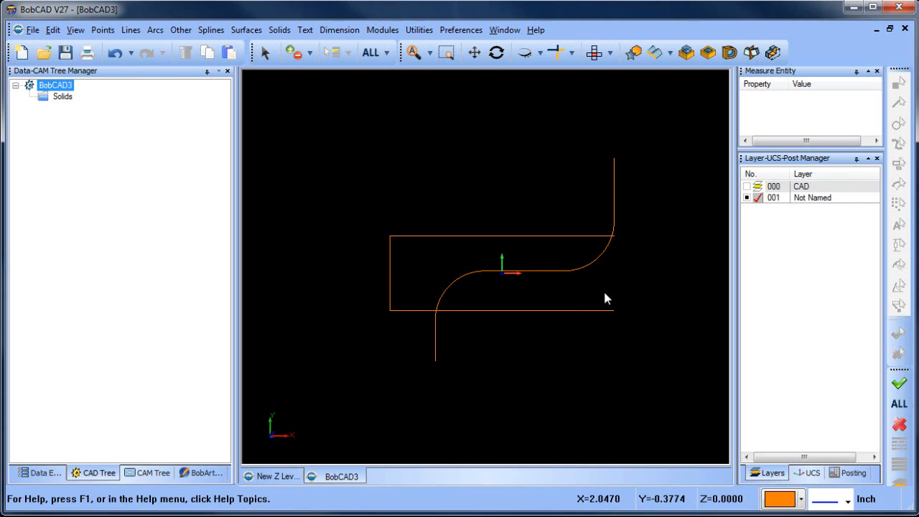
- Close the open right side of the pasted rectangle with a Join line between the ends of its top and bottom edges
scroll(627, 241, up, 2)
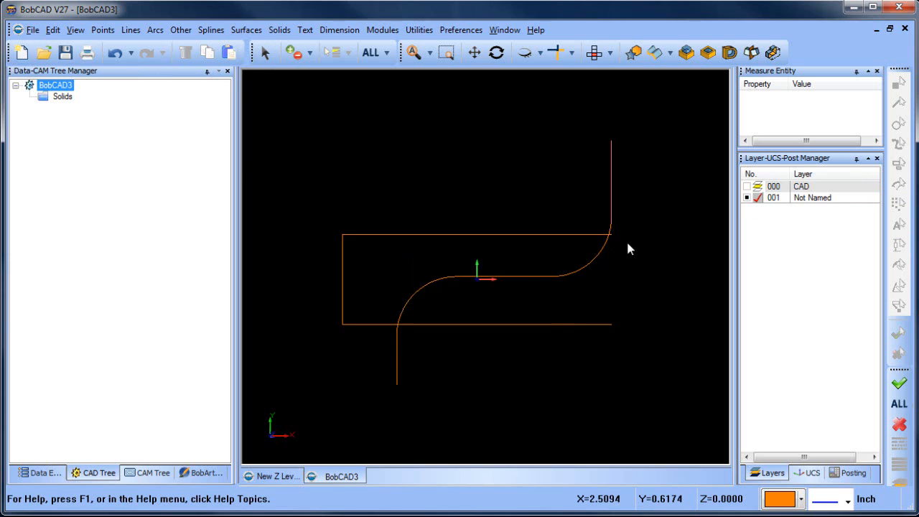
click(131, 29)
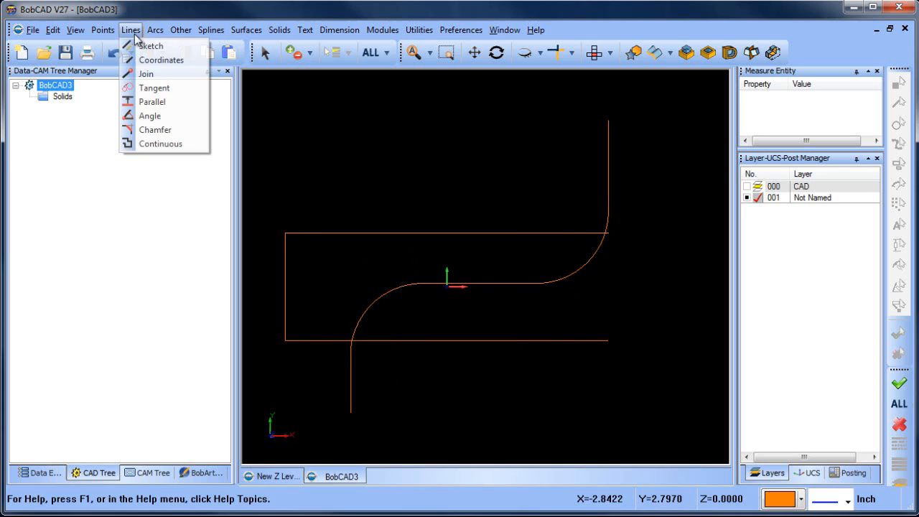
click(147, 74)
click(608, 234)
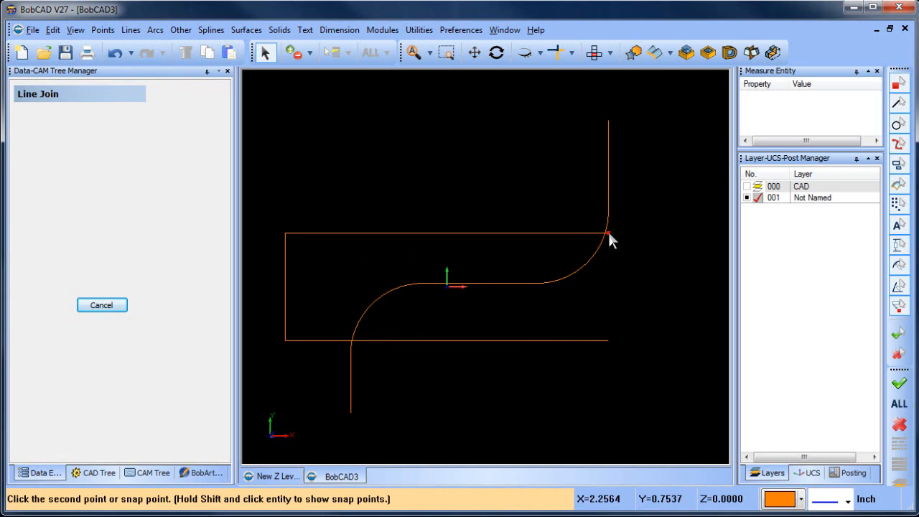
click(607, 340)
right_click(454, 160)
click(474, 175)
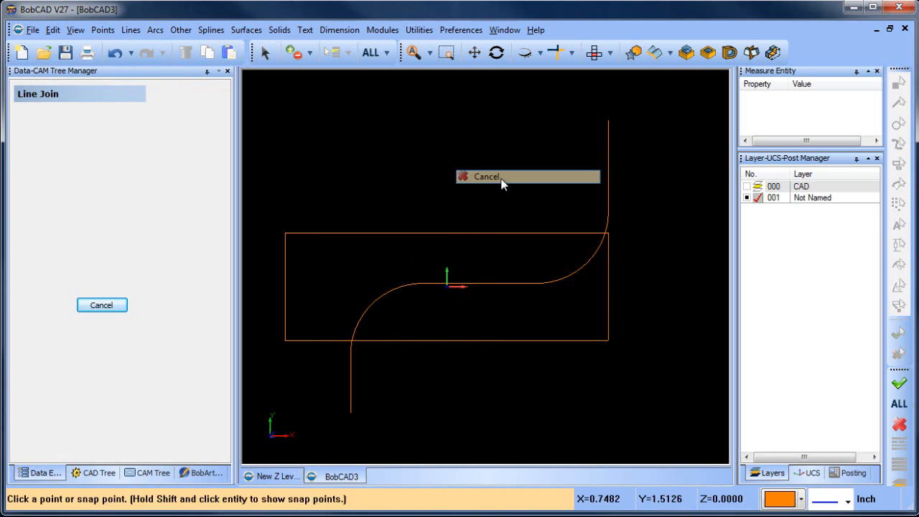
- Quick Trim the path ends outside the rectangle and the rectangle edges above and left of the S-curve, leaving the closed profile beneath it
click(572, 54)
click(595, 141)
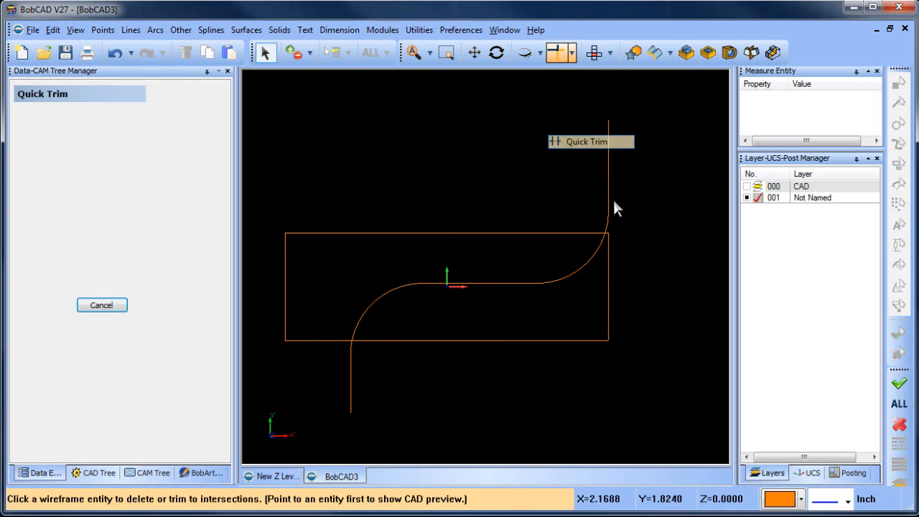
click(607, 214)
scroll(622, 226, up, 4)
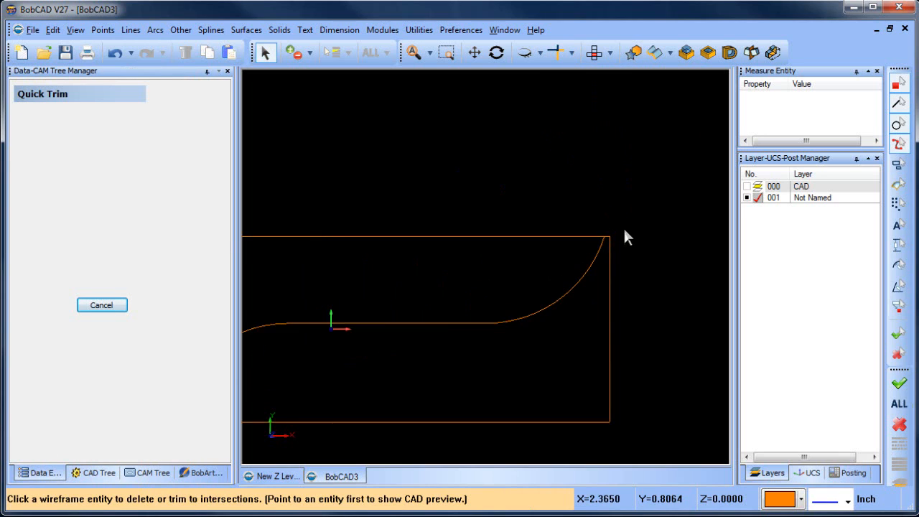
scroll(567, 246, down, 5)
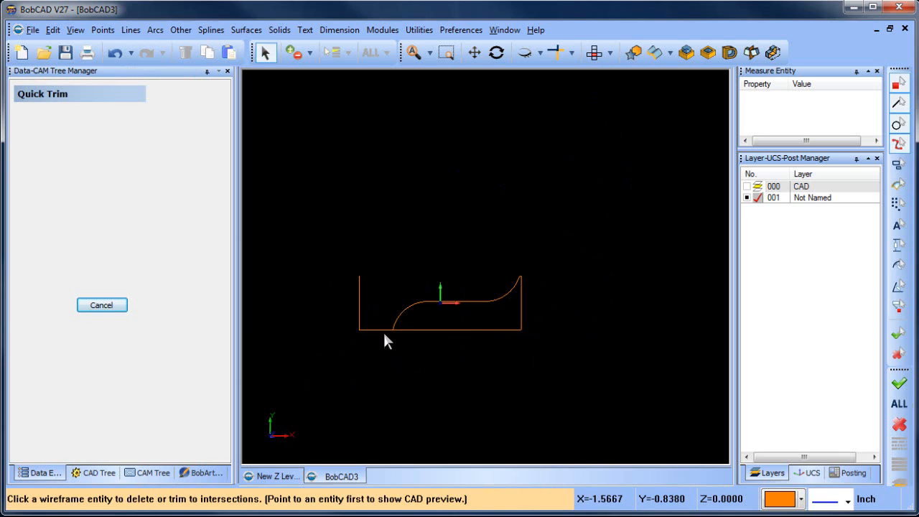
click(359, 321)
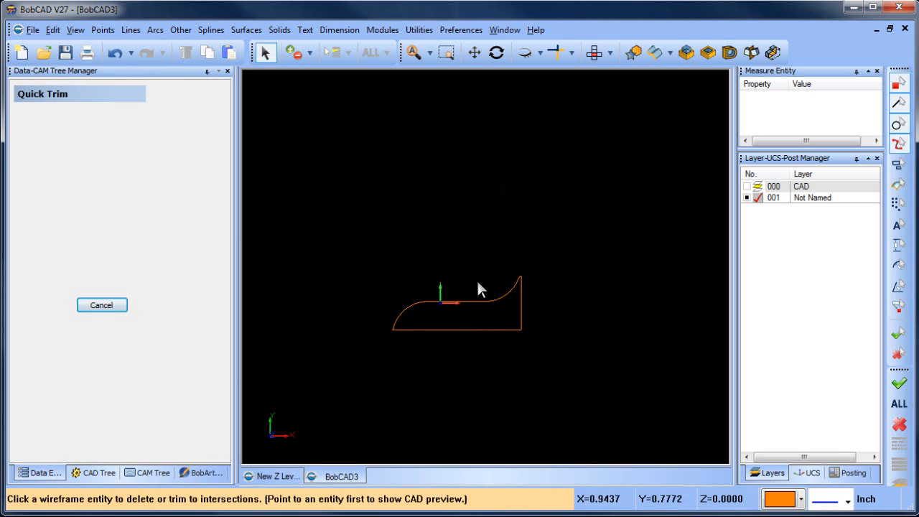
right_click(476, 200)
click(523, 223)
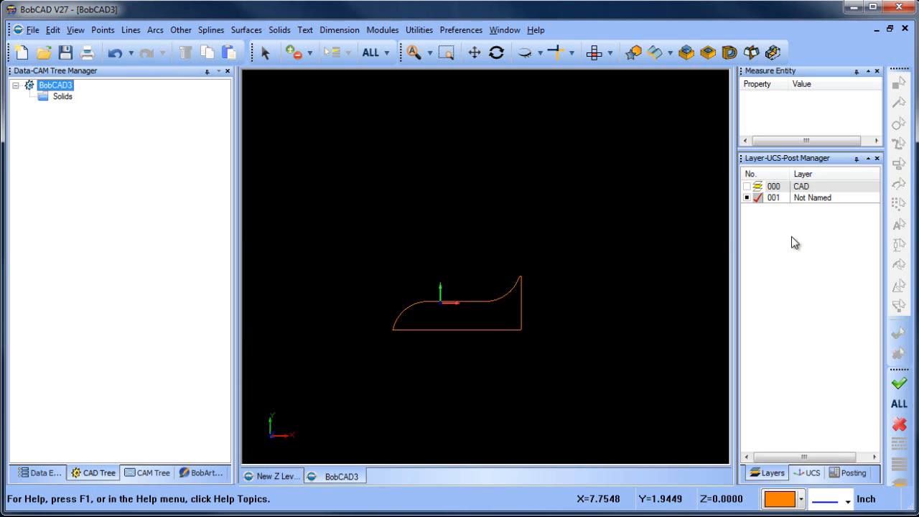
- Add another new layer as the active layer and change the trimmed profile's color to green
right_click(808, 198)
click(857, 207)
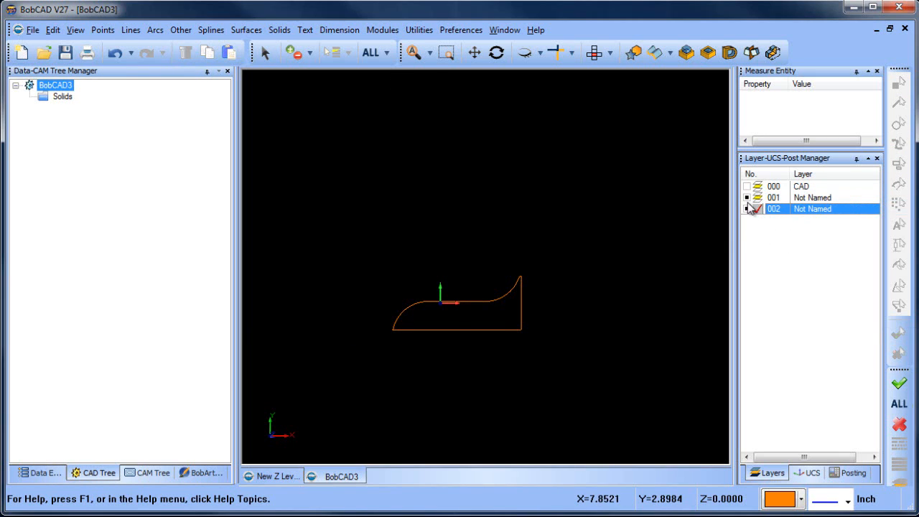
click(376, 56)
right_click(462, 170)
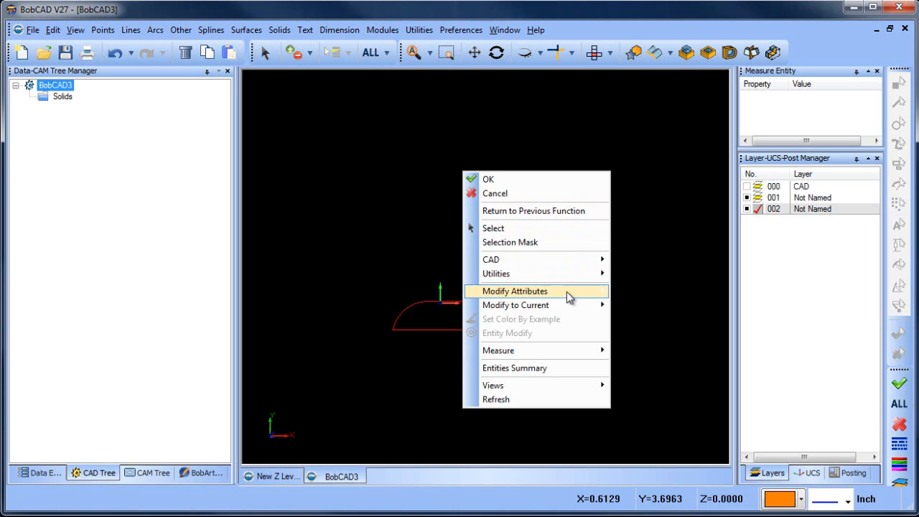
mouse_move(566, 291)
click(648, 291)
click(491, 257)
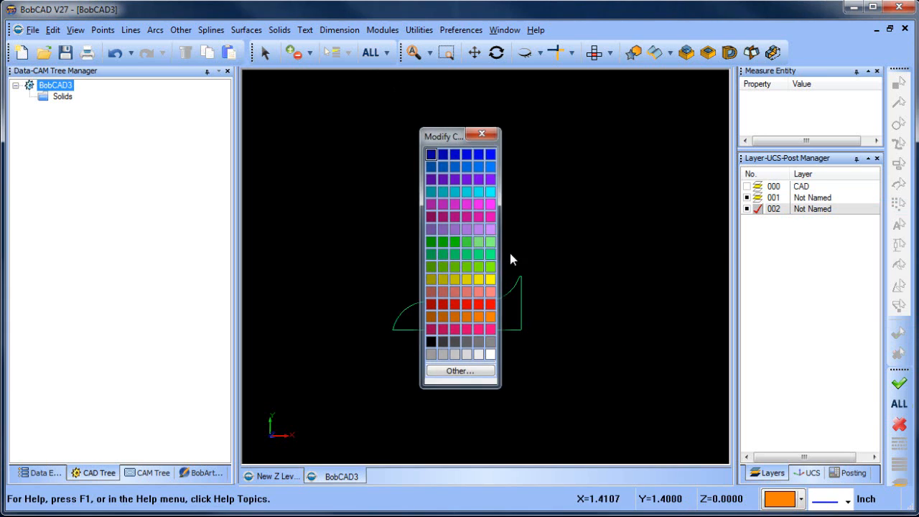
- Hide layer 001 with the green profile and show the CAD layer
click(747, 198)
click(746, 186)
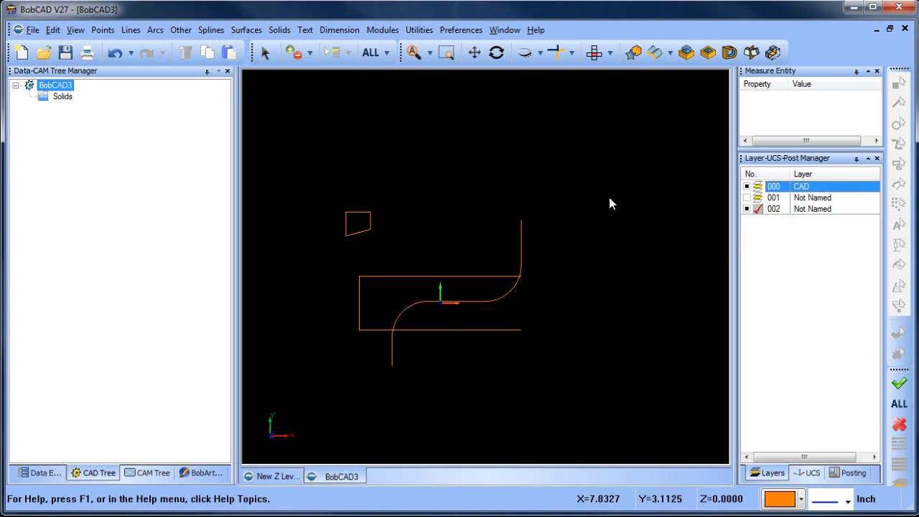
- Set the active drawing color to light purple for new geometry
right_click(439, 174)
click(493, 199)
scroll(516, 240, up, 1)
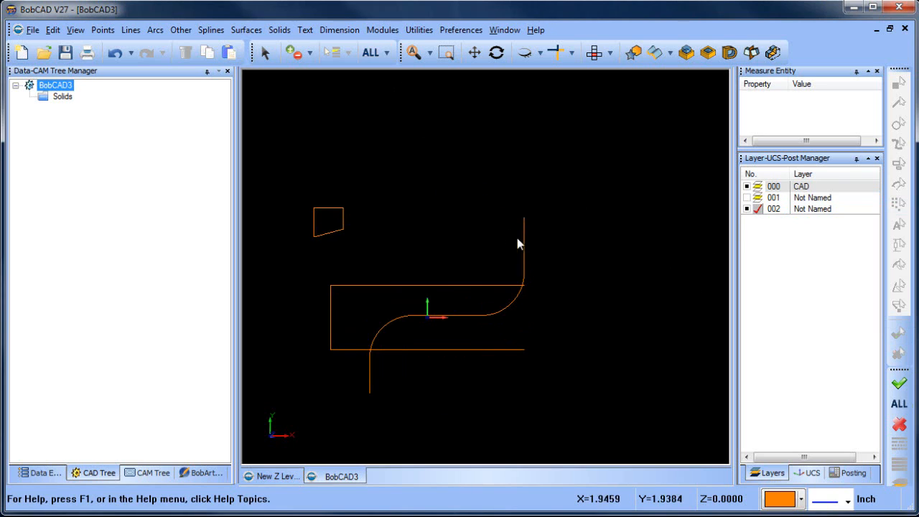
middle_drag(537, 306, 558, 283)
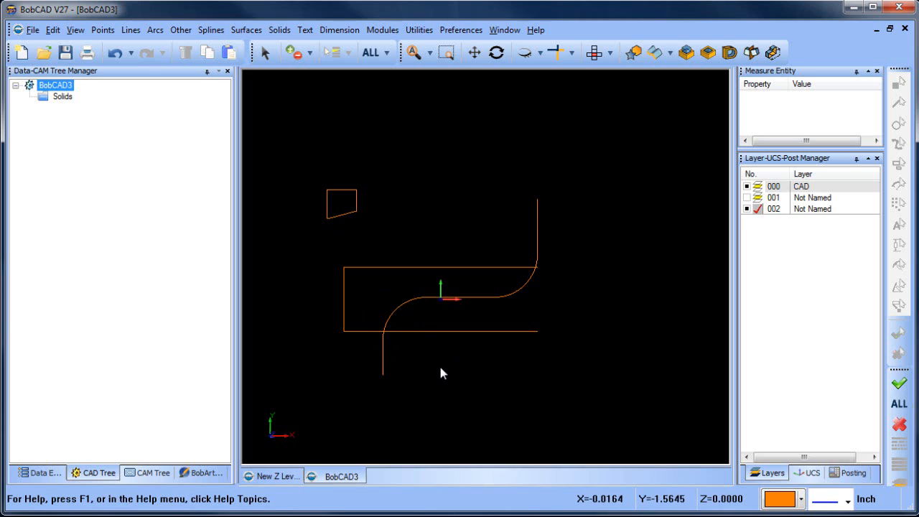
scroll(462, 333, up, 1)
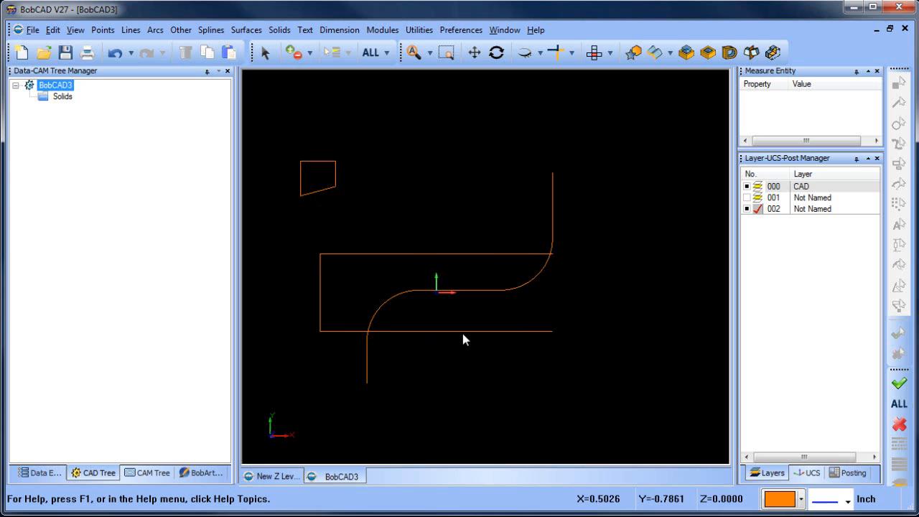
scroll(465, 309, up, 1)
scroll(468, 311, down, 1)
click(800, 500)
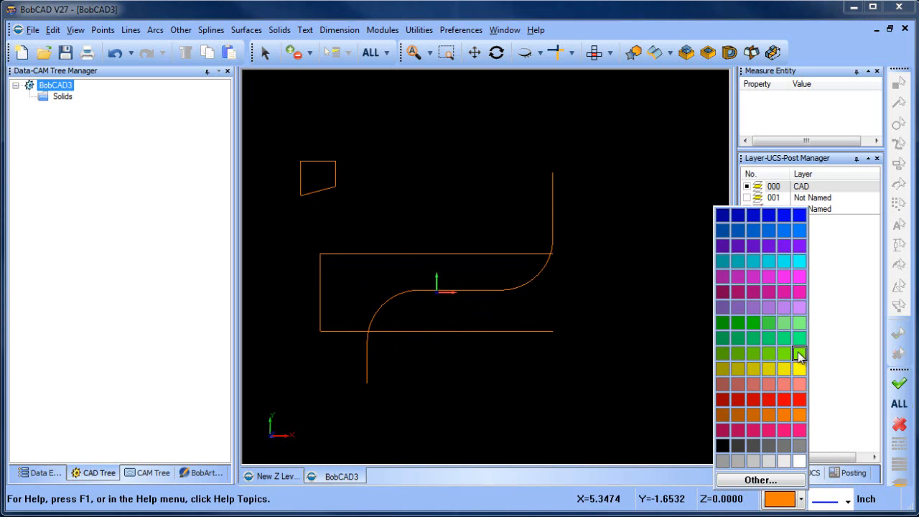
click(806, 308)
- Try a Sweep surface of the small four-sided profile along the S-curve from its upper end, attached at the profile's lower-left corner
click(244, 29)
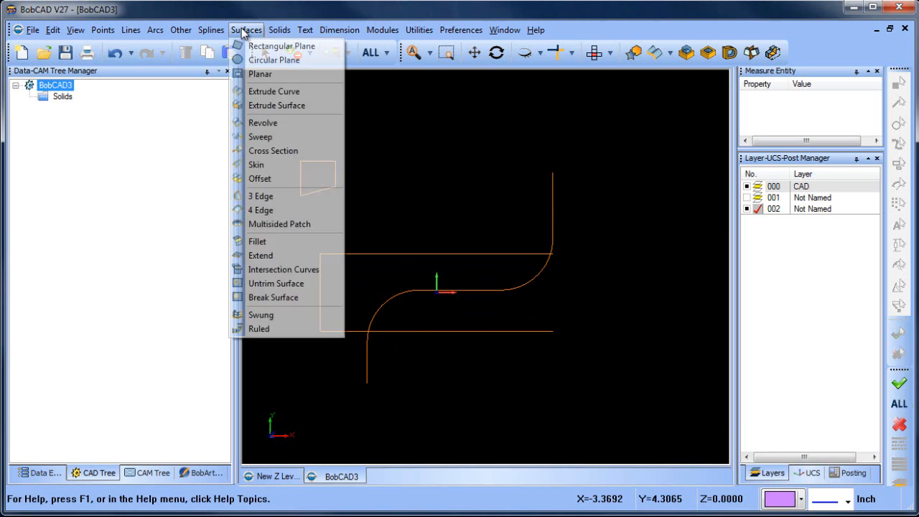
click(302, 138)
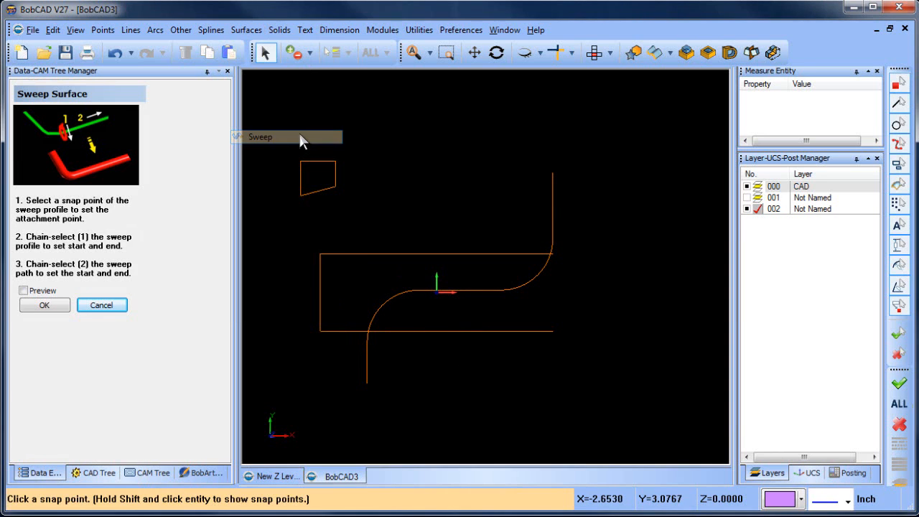
shift+click(331, 189)
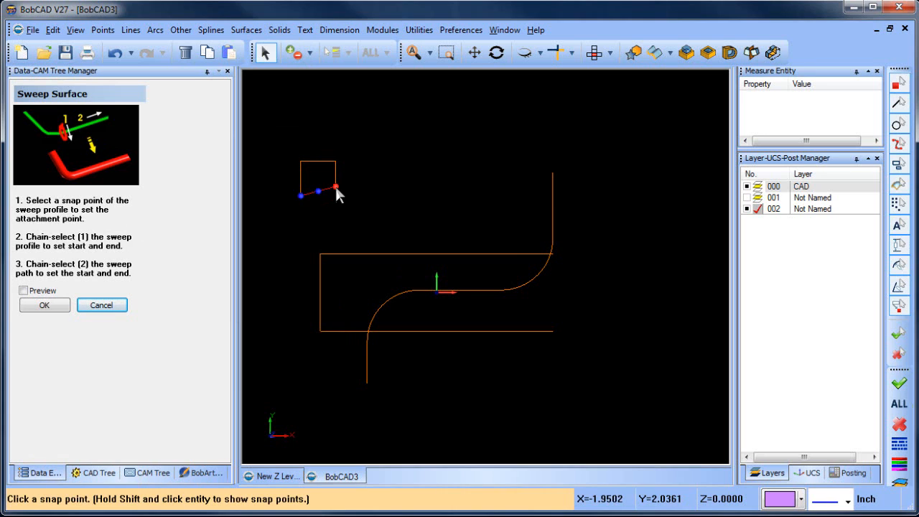
click(301, 197)
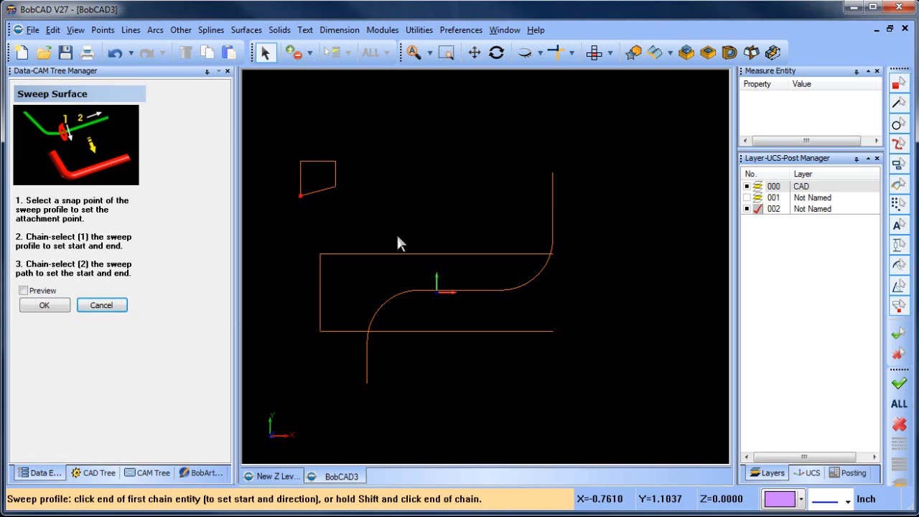
click(301, 177)
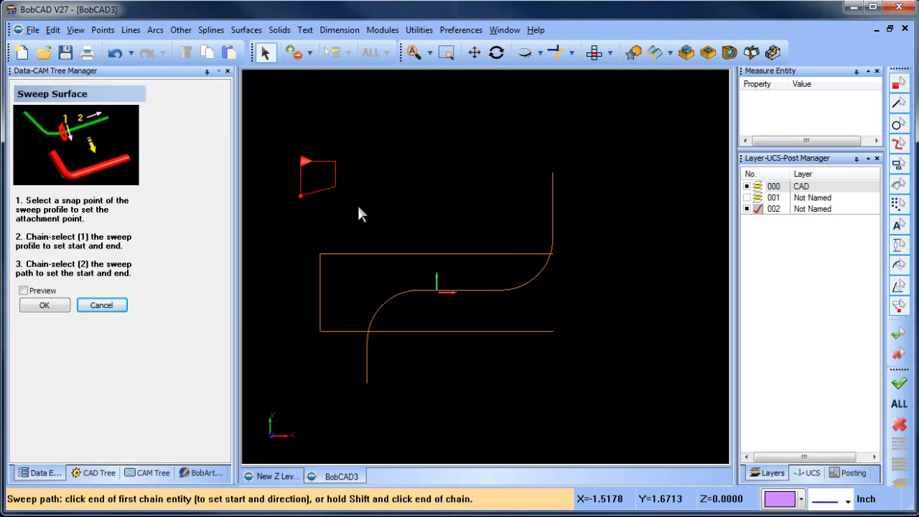
click(553, 184)
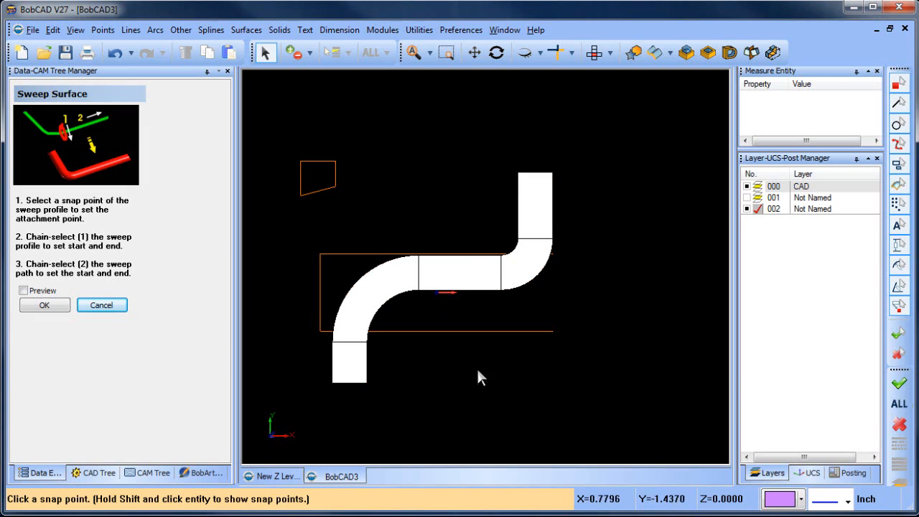
mouse_move(481, 378)
middle_down()
mouse_move(492, 395)
mouse_move(510, 314)
mouse_move(591, 318)
mouse_move(574, 310)
mouse_move(515, 334)
mouse_move(512, 402)
mouse_move(509, 353)
mouse_move(521, 318)
mouse_move(386, 300)
mouse_move(484, 343)
mouse_move(402, 344)
mouse_move(410, 324)
mouse_move(453, 349)
middle_up()
click(93, 305)
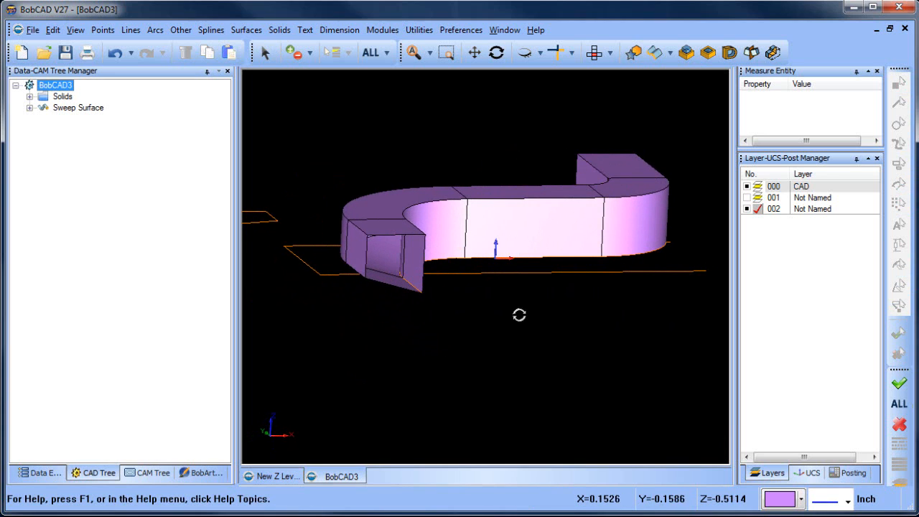
middle_drag(519, 313, 519, 297)
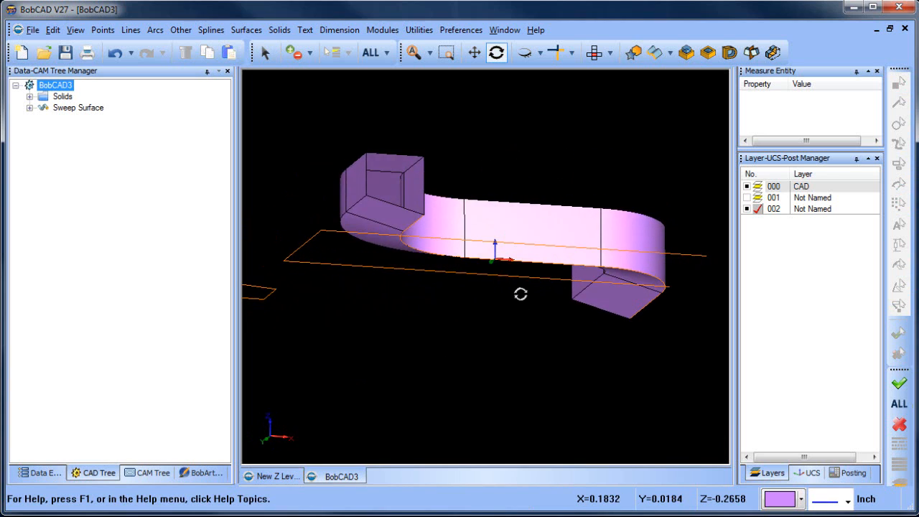
middle_drag(447, 294, 443, 372)
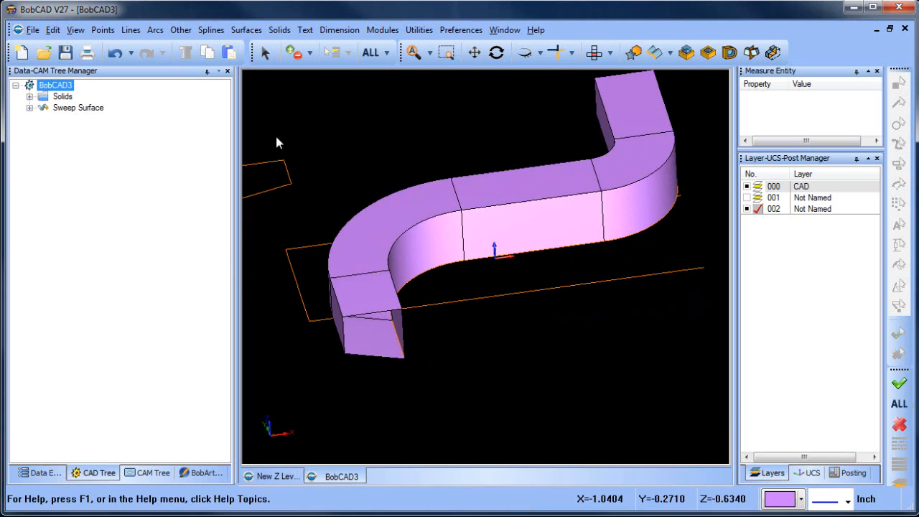
click(115, 53)
click(594, 52)
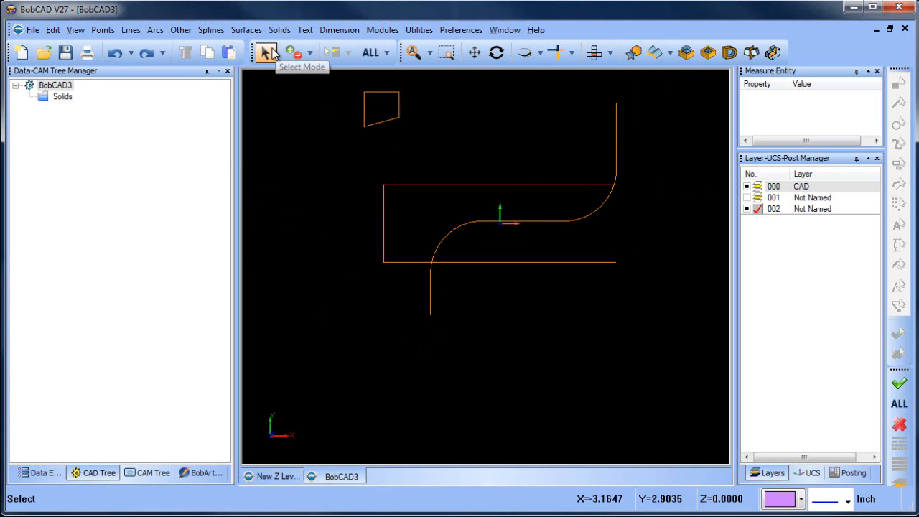
- Try sweeping the four-sided profile along the S-curve from its lower end, attached at the profile's lower-right corner
click(246, 30)
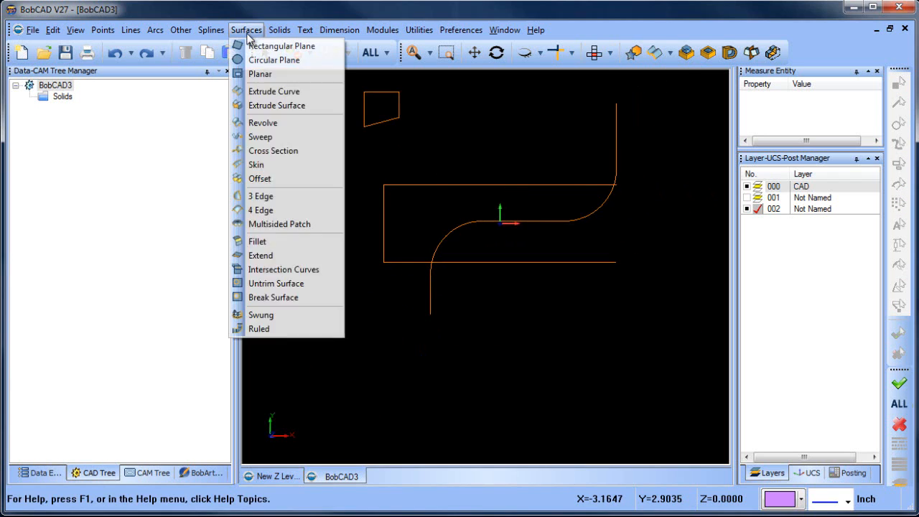
click(294, 138)
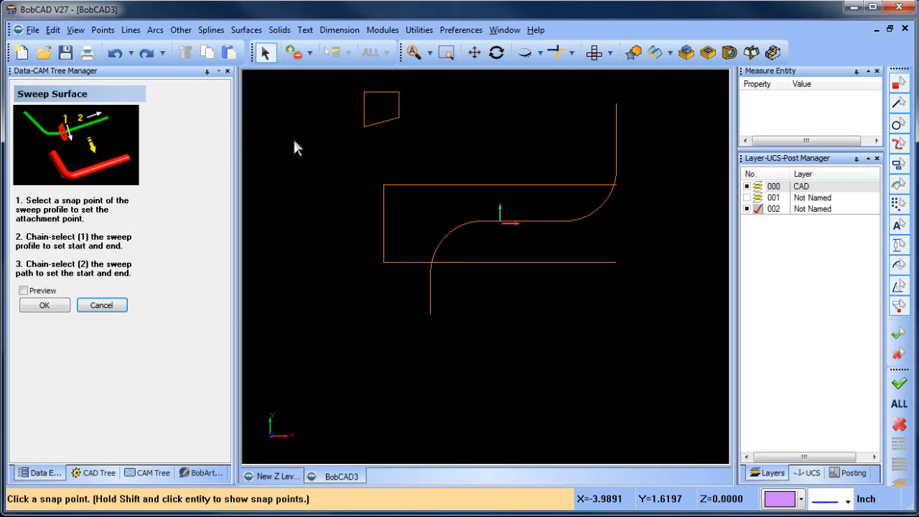
click(398, 117)
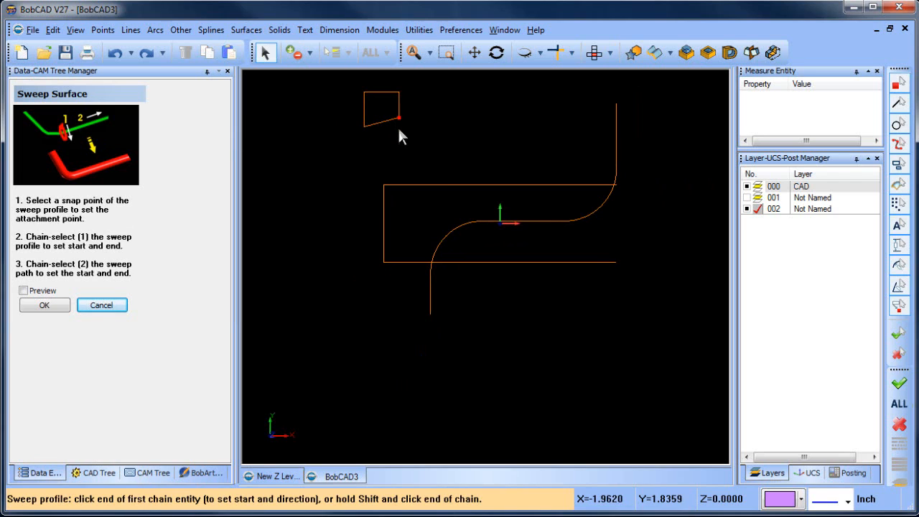
click(363, 94)
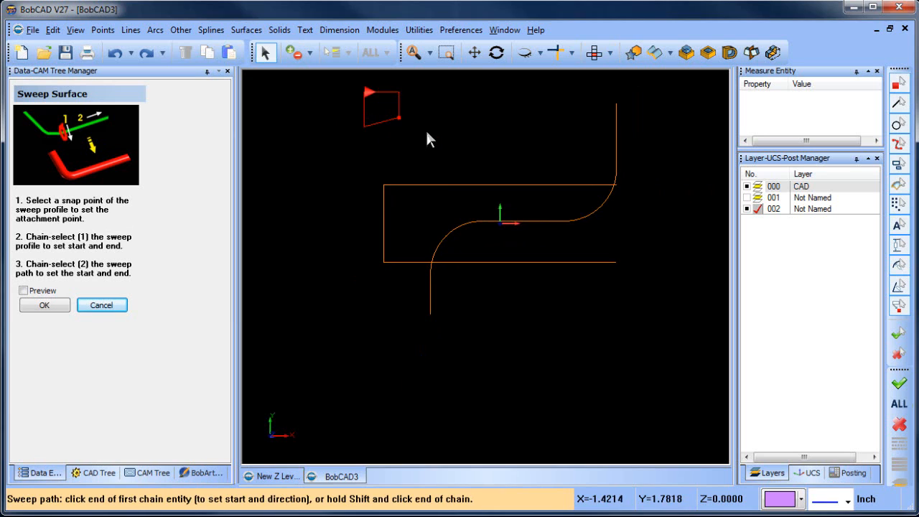
click(430, 316)
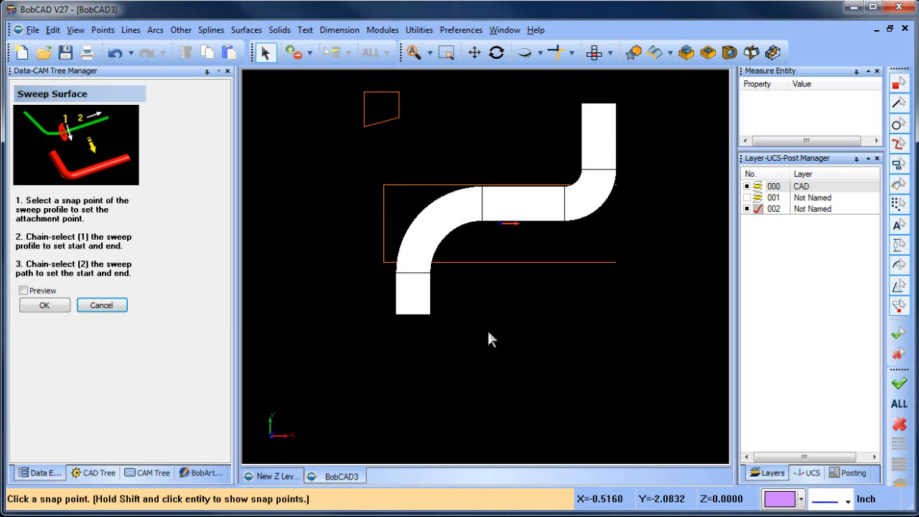
middle_drag(487, 331, 521, 290)
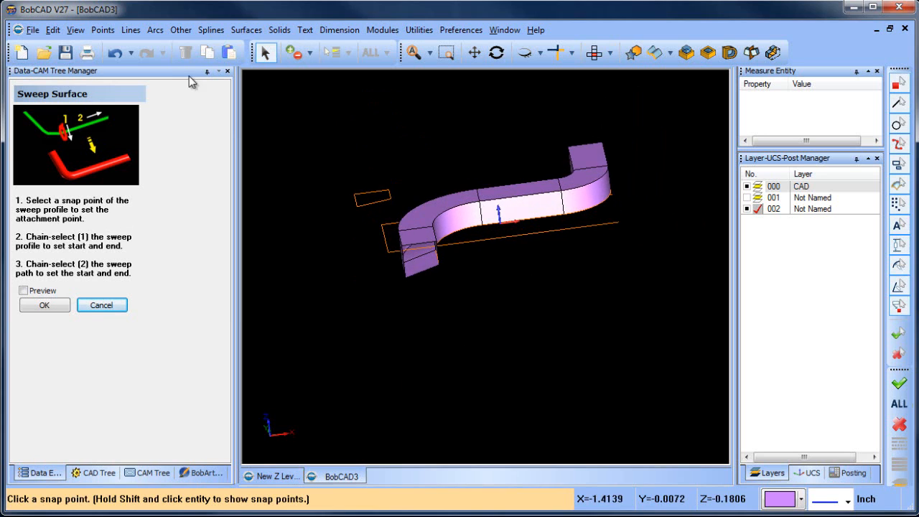
click(119, 55)
click(594, 52)
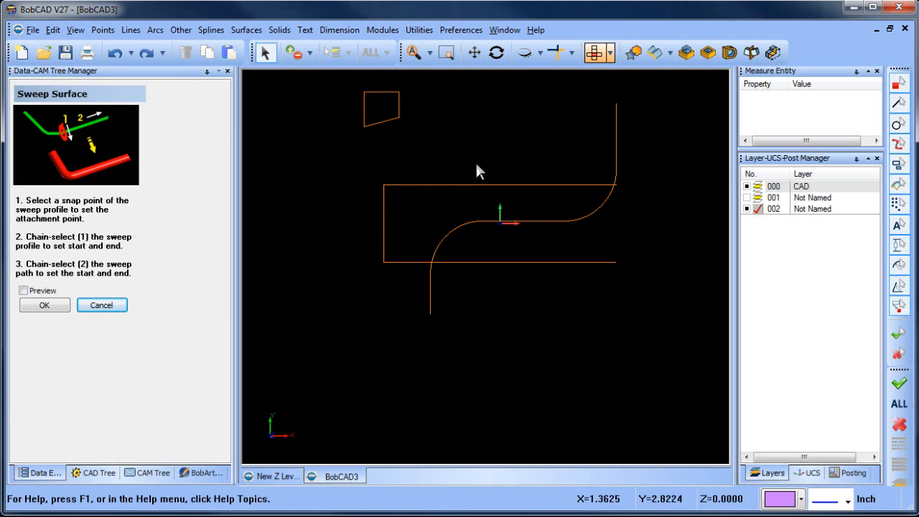
- Try sweeping the profile from the S-curve's upper end with its lower-right corner as the attachment point
click(399, 118)
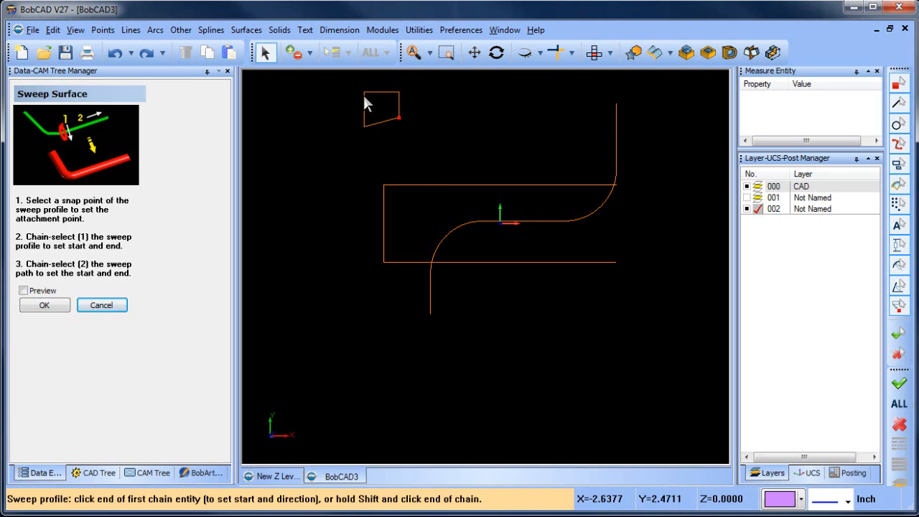
click(365, 96)
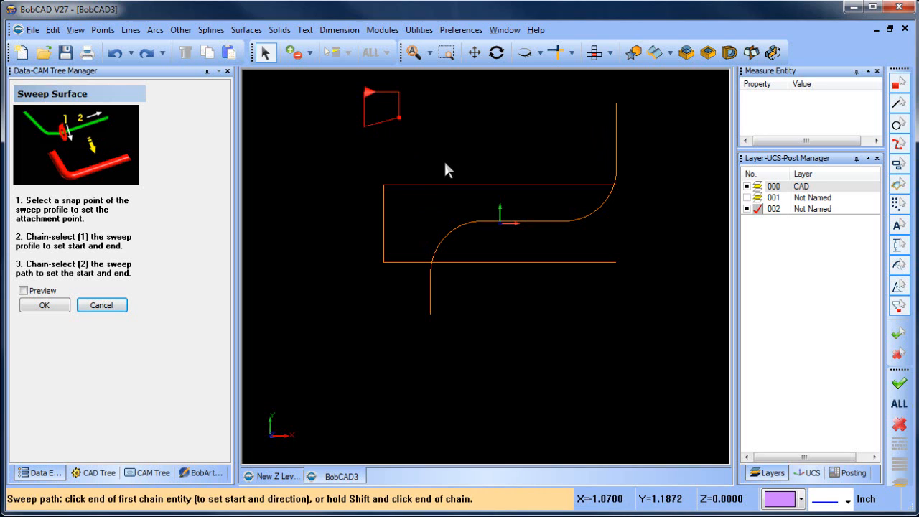
click(615, 105)
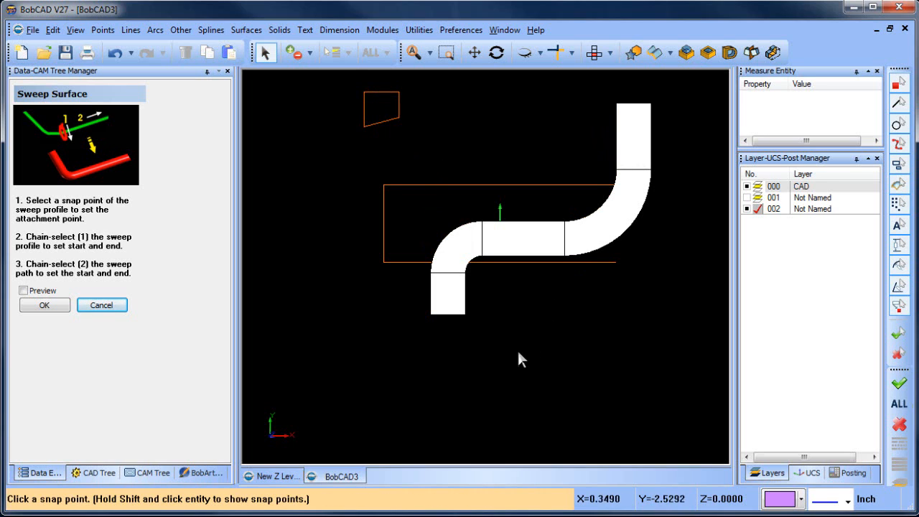
middle_drag(520, 359, 293, 141)
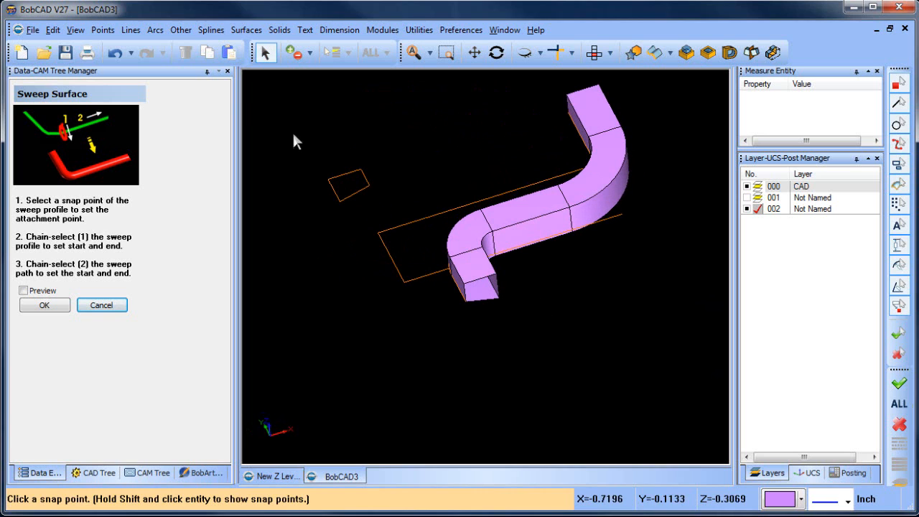
click(115, 53)
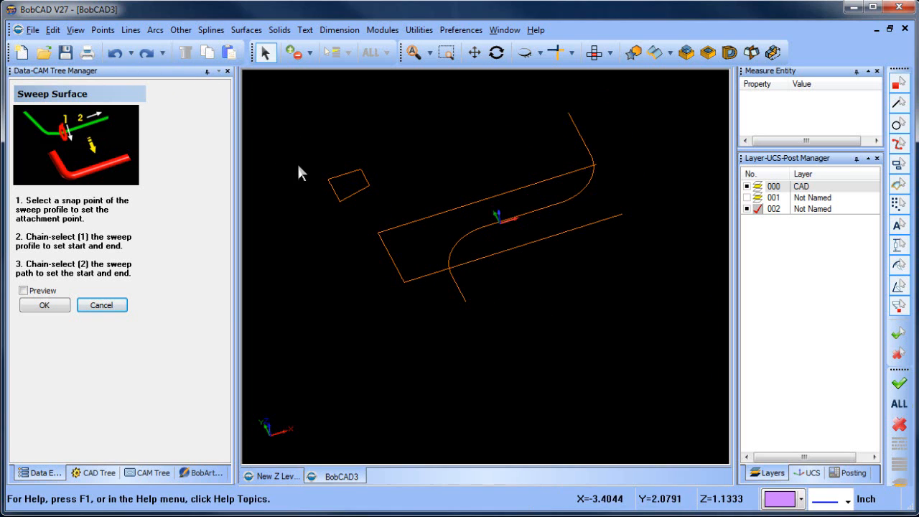
click(594, 53)
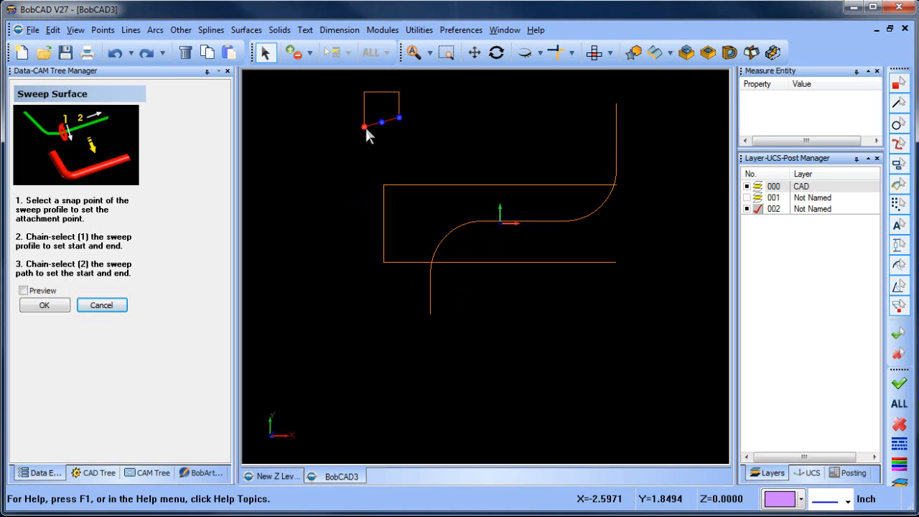
- Sweep the four-sided profile along the S-curve from its upper end, using the profile's lower-left corner as the attachment point
click(365, 126)
click(364, 102)
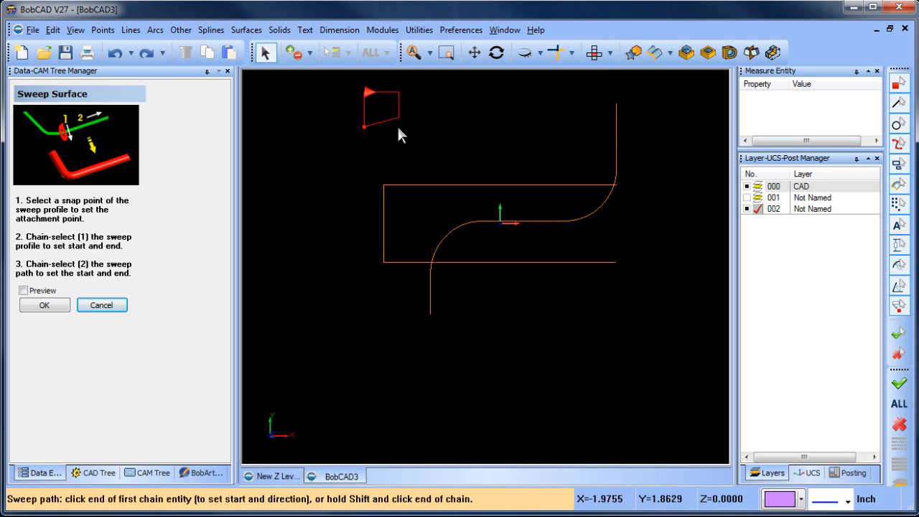
click(615, 107)
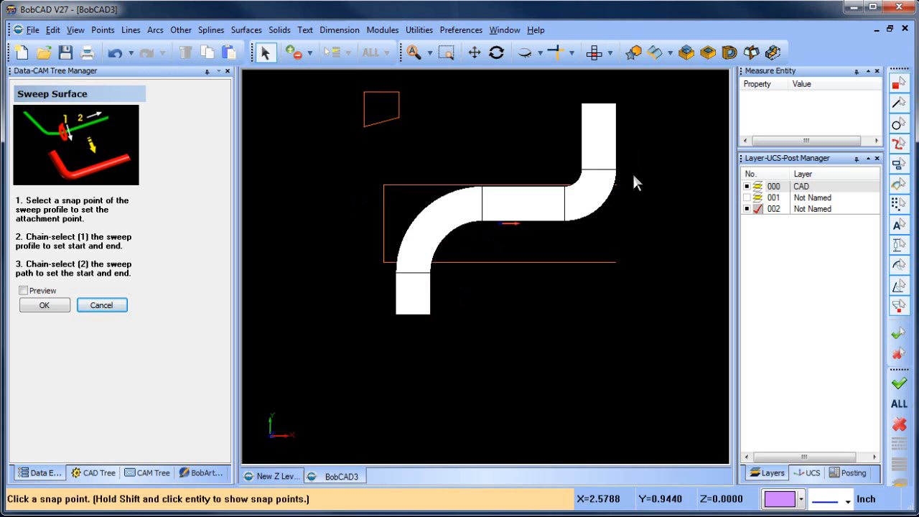
middle_drag(539, 287, 517, 201)
right_click(459, 117)
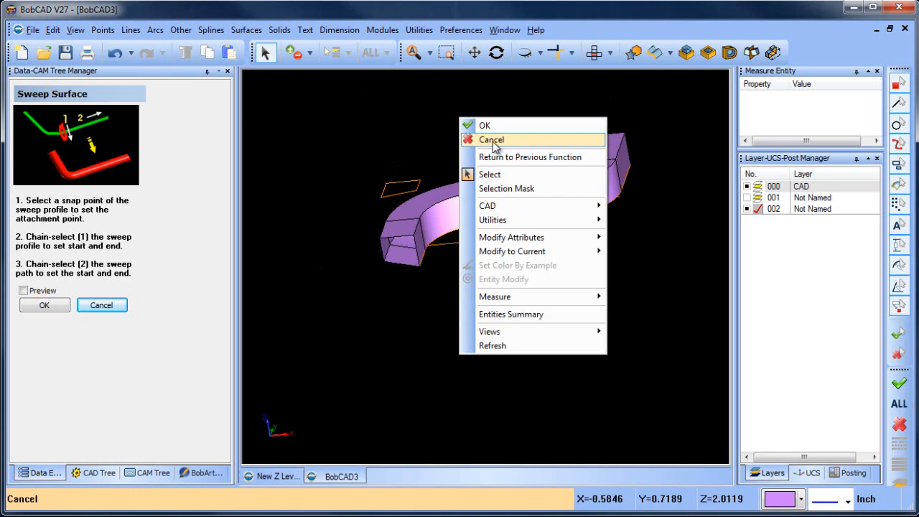
click(488, 139)
- Hide the CAD layer, leaving only the swept surface on layer 002 visible
click(747, 188)
click(748, 187)
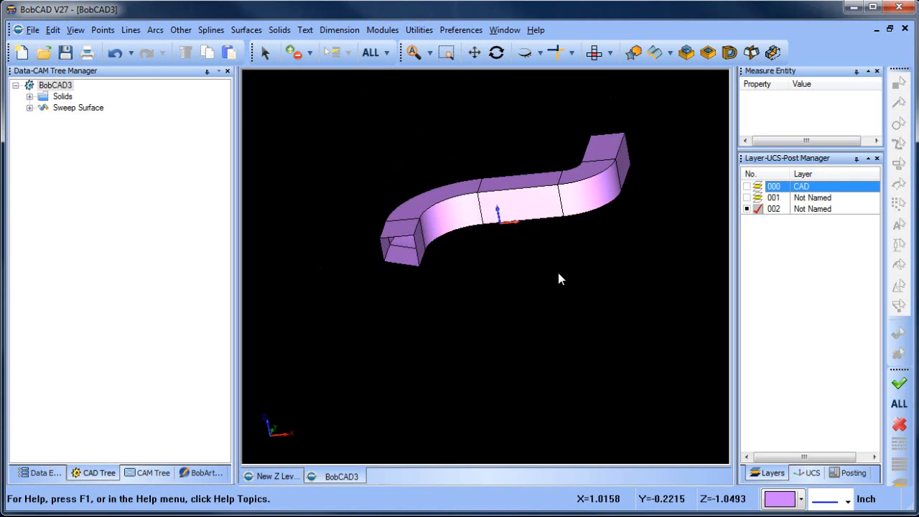
middle_drag(558, 279, 540, 286)
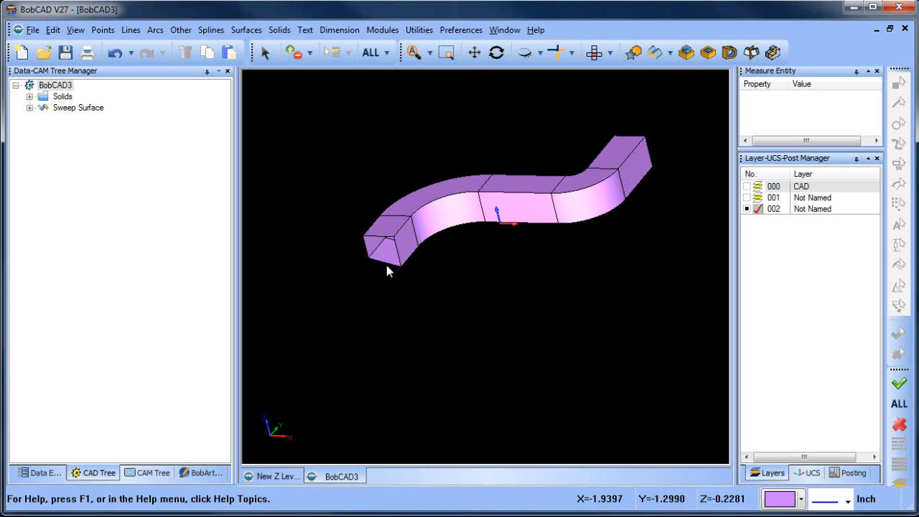
- Cap both open ends of the swept surface with planar surfaces built from their four-sided edge loops
click(245, 30)
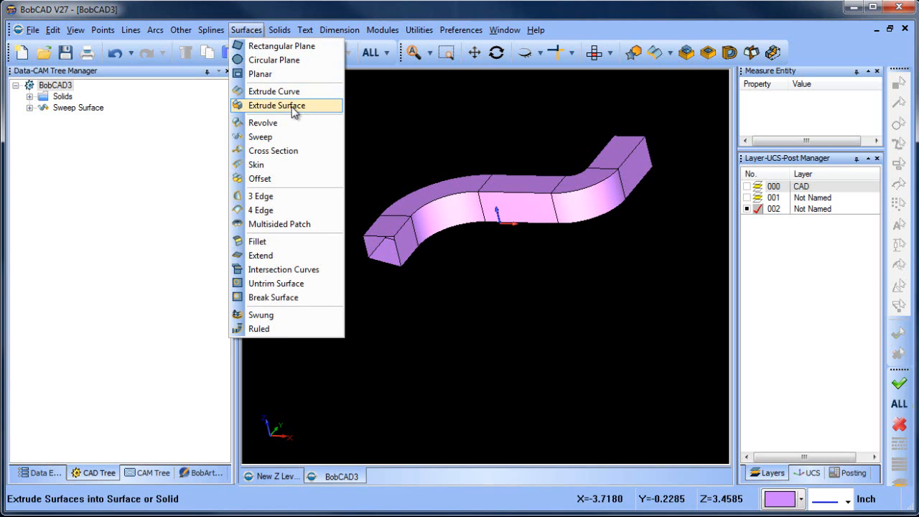
click(289, 74)
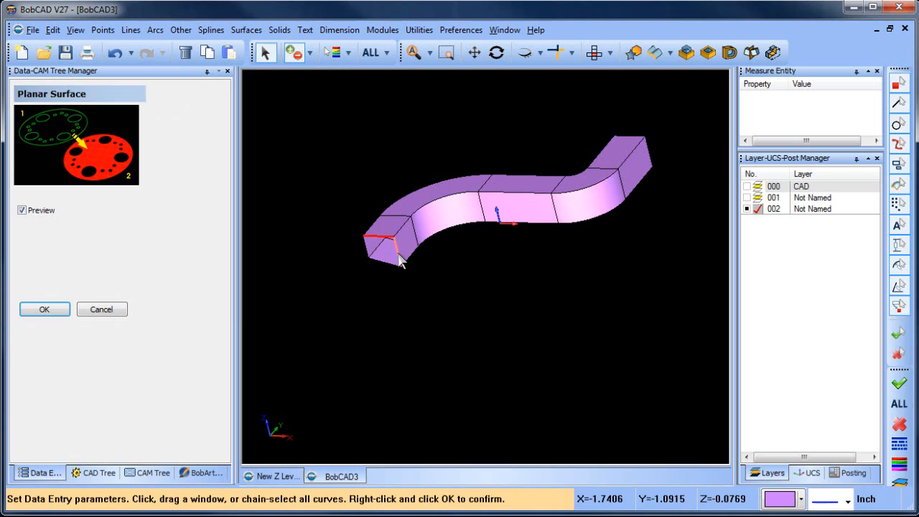
click(388, 261)
right_click(423, 294)
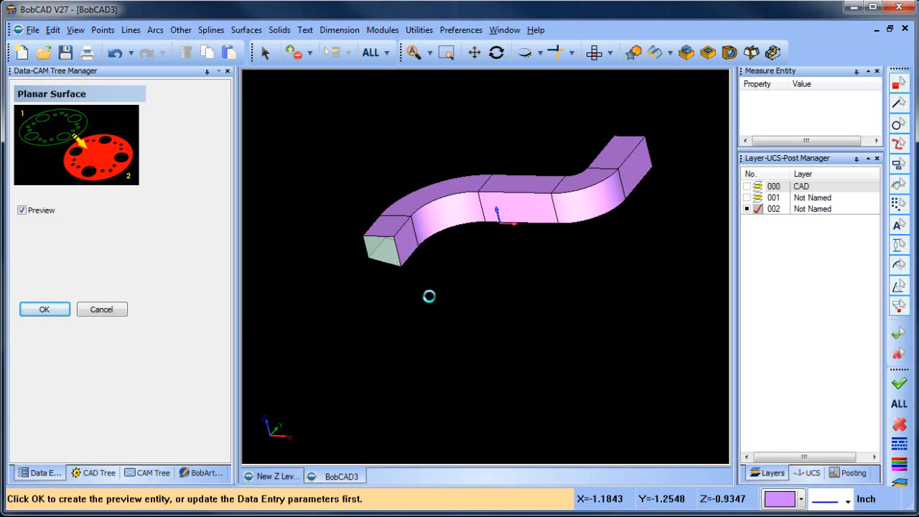
middle_drag(601, 300, 449, 344)
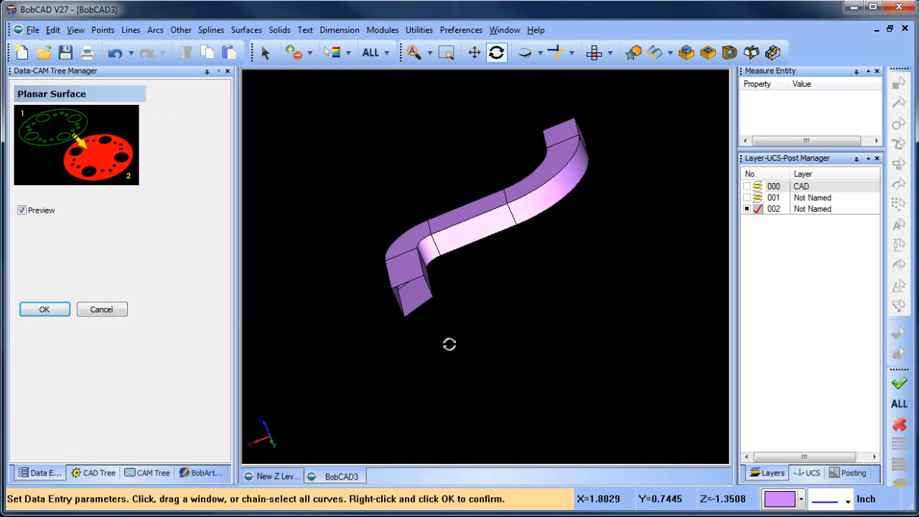
click(393, 296)
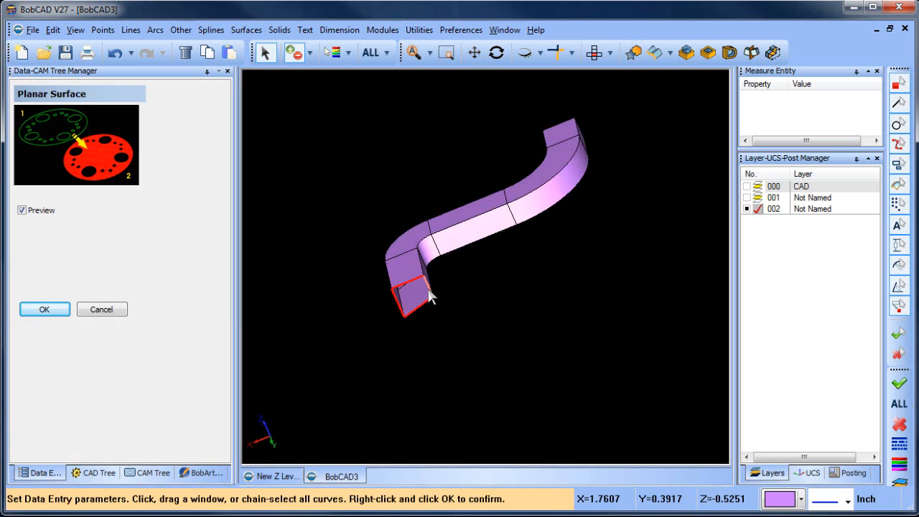
key(space)
key(space)
- Combine the swept surface and its two end caps into one body with a solid Boolean Add
middle_drag(512, 291, 461, 254)
scroll(460, 252, down, 2)
click(280, 30)
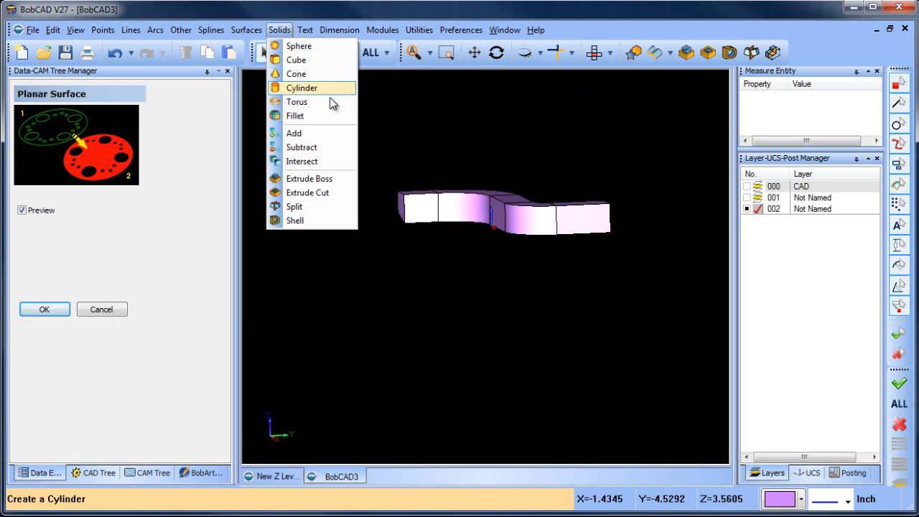
click(332, 133)
click(370, 53)
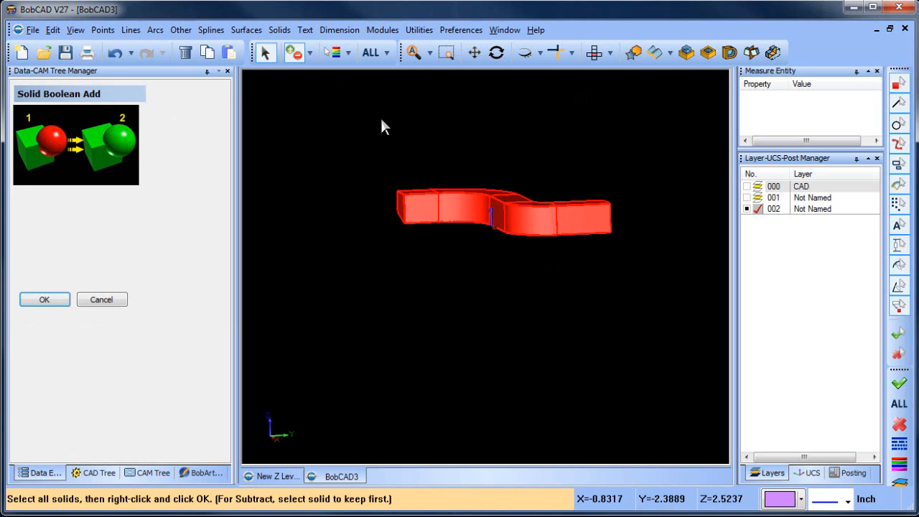
right_click(380, 116)
click(446, 137)
- Add a new active layer 003 and hide layer 002 containing the swept body
middle_drag(463, 255, 674, 225)
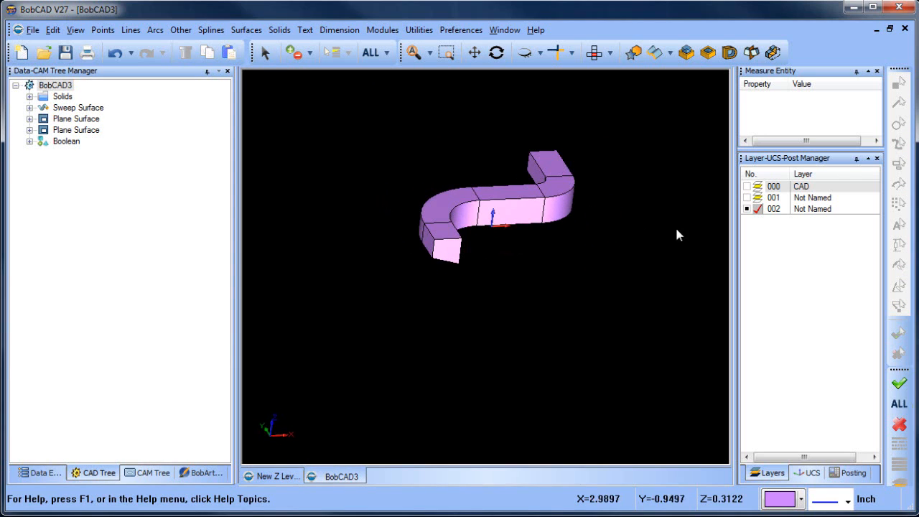
right_click(807, 210)
click(840, 224)
click(746, 209)
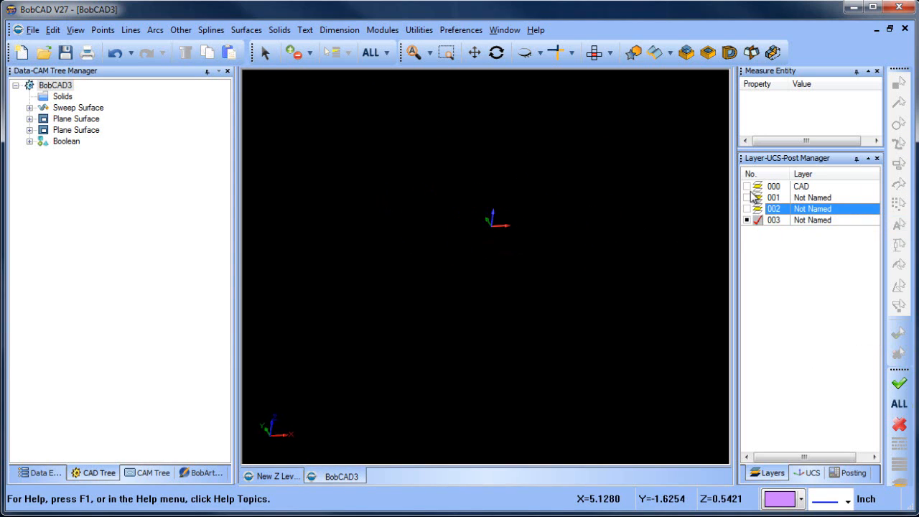
- Review the wireframe on the CAD and 001 layers, leaving both layers hidden again
click(746, 187)
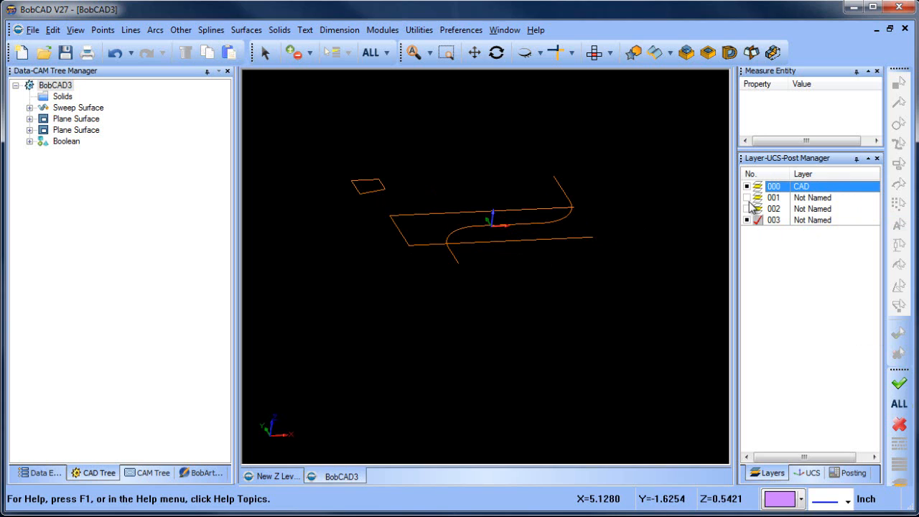
click(746, 197)
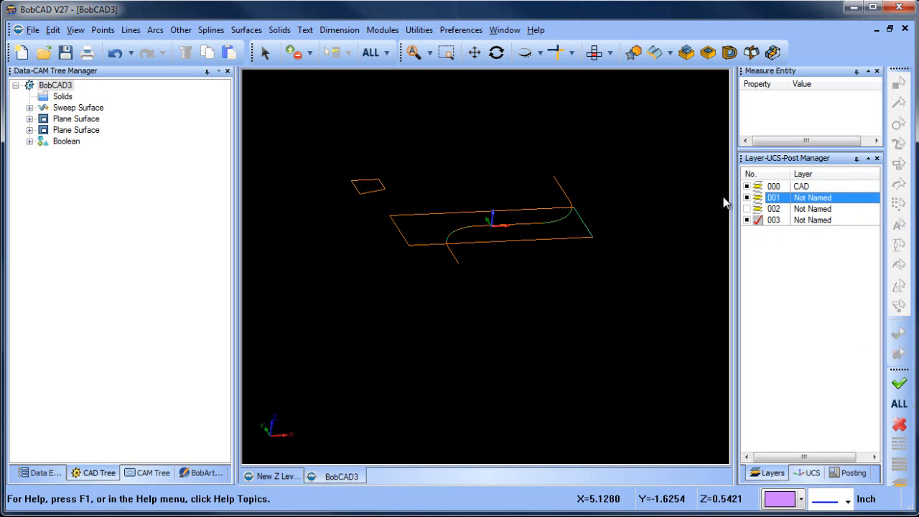
middle_drag(582, 237, 474, 284)
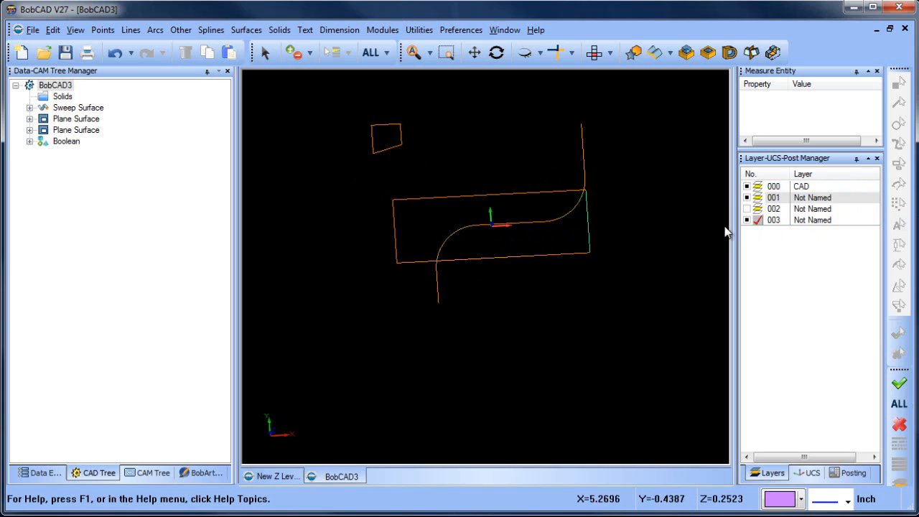
click(747, 198)
right_click(517, 147)
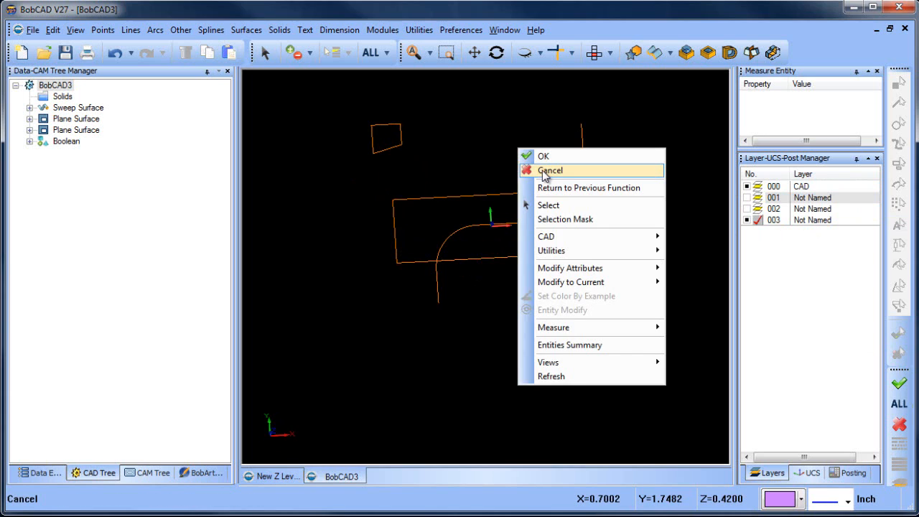
click(543, 172)
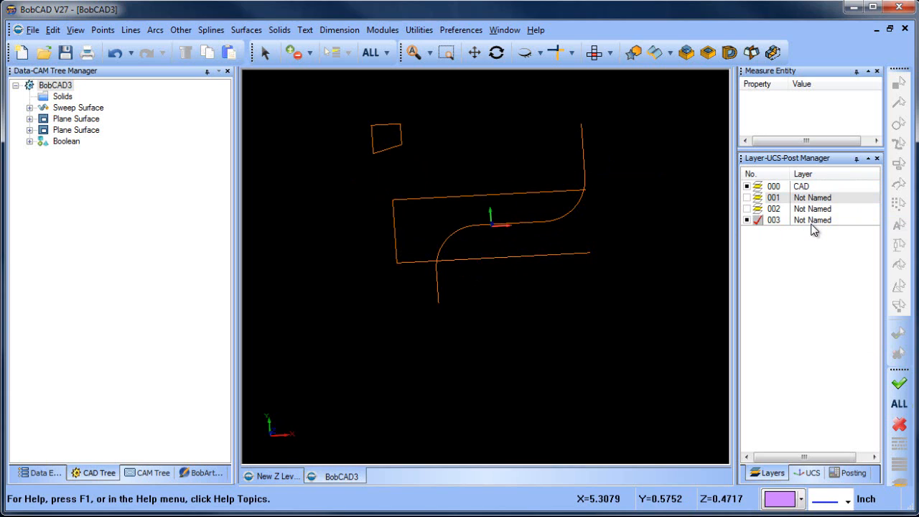
click(746, 187)
- Define a rectangle with an X length of 4.5 and a Y width of 1.5
click(181, 30)
click(205, 45)
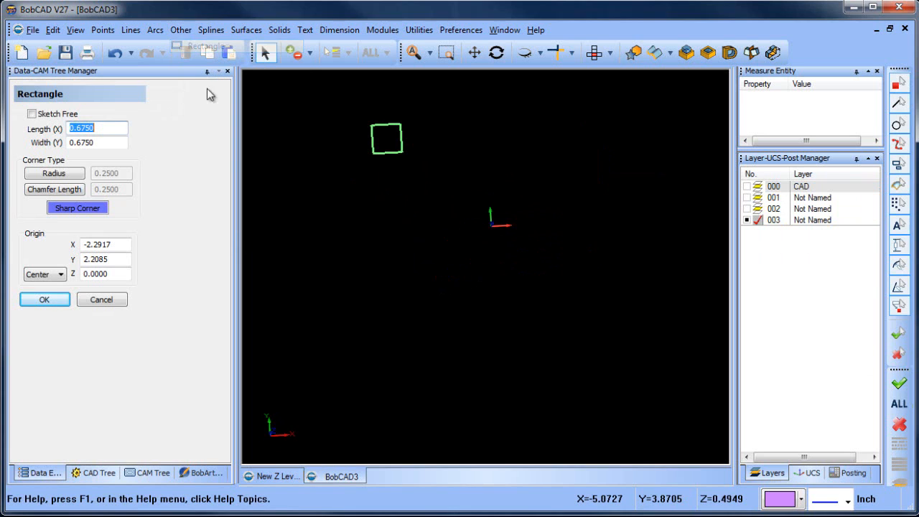
text(4.5)
key(Tab)
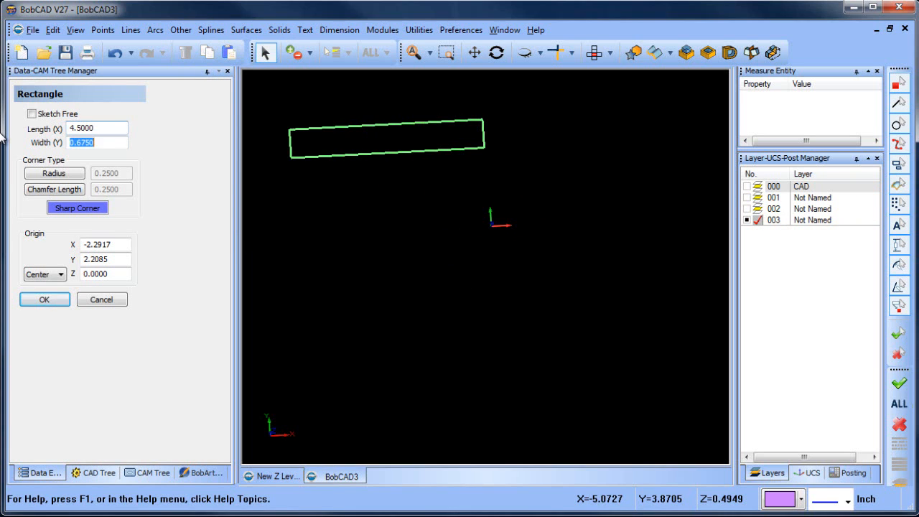
text(1.5)
key(Tab)
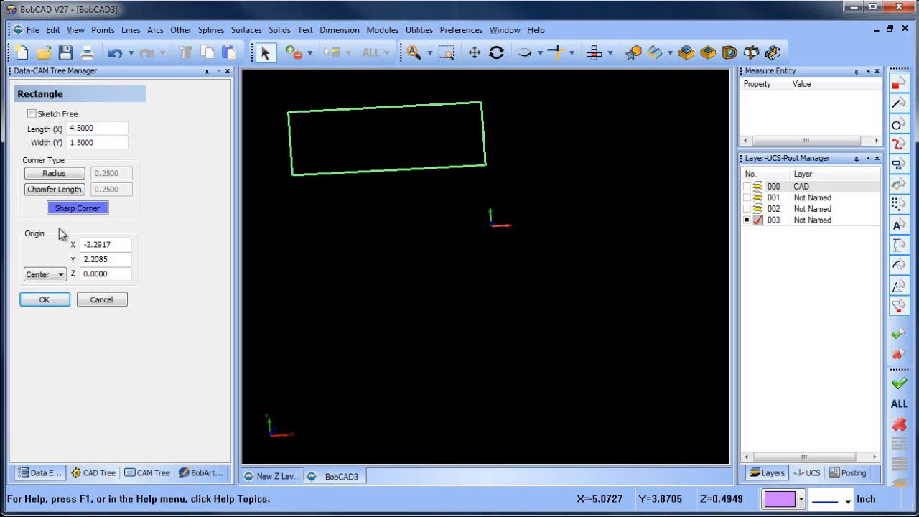
- Center the rectangle at X 0, Y 0 and create it on layer 003
double_click(119, 243)
text(0)
key(Tab)
text(0)
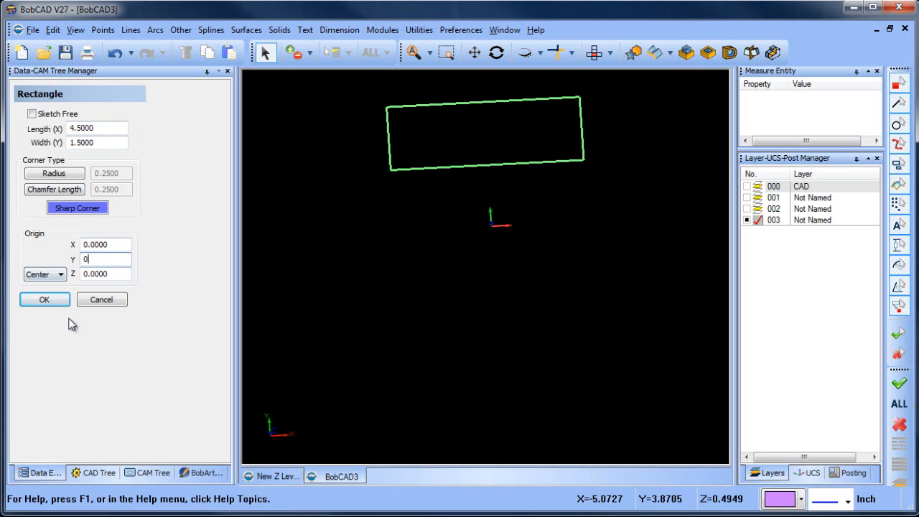
click(58, 304)
click(89, 304)
right_click(343, 148)
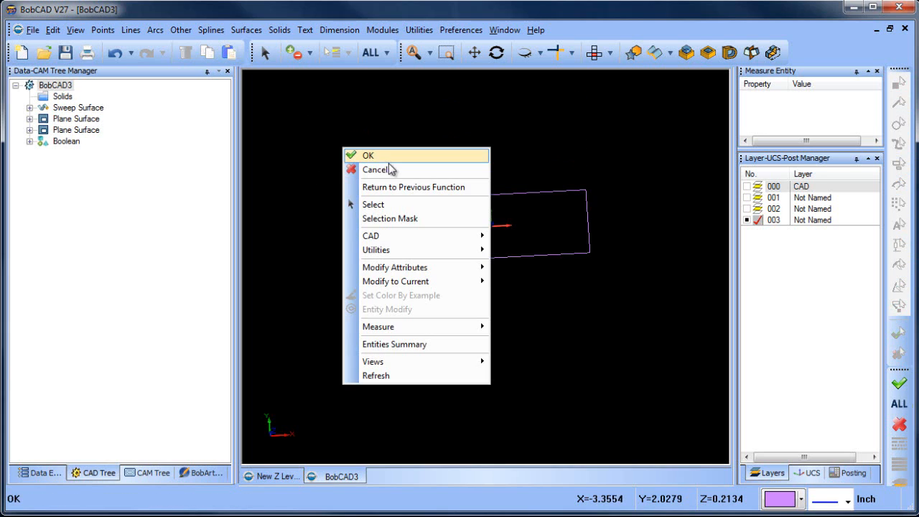
click(481, 171)
- Preview an Extrude Curve of the rectangle with an other-direction distance of 1.25, and set the drawing color to orange
middle_drag(492, 272, 445, 246)
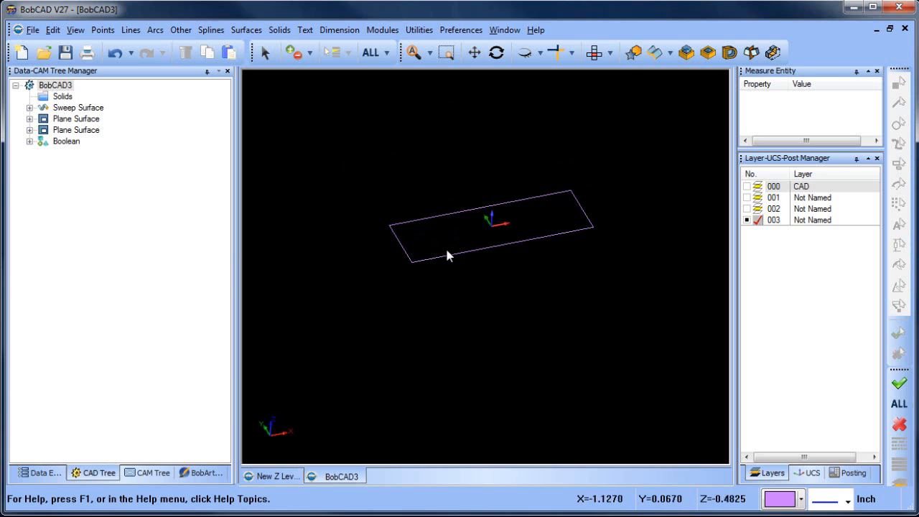
click(654, 52)
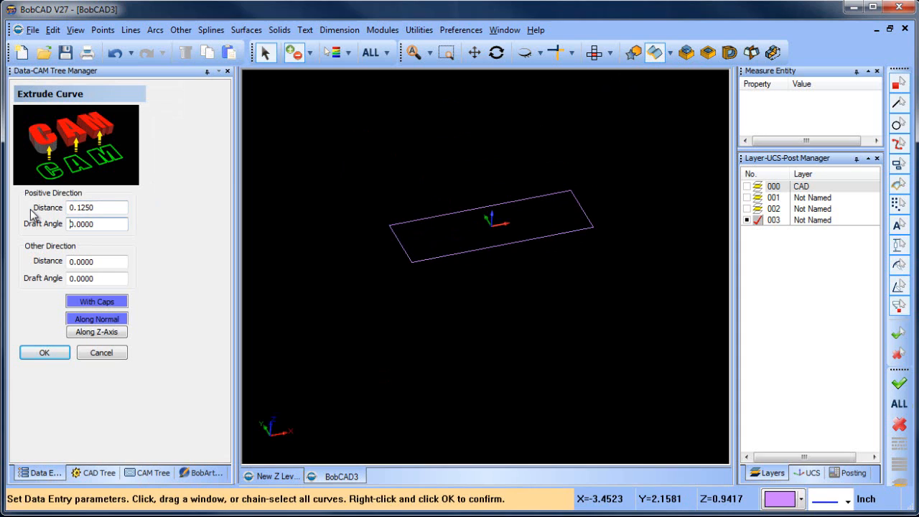
key(Tab)
text(1.25)
key(Tab)
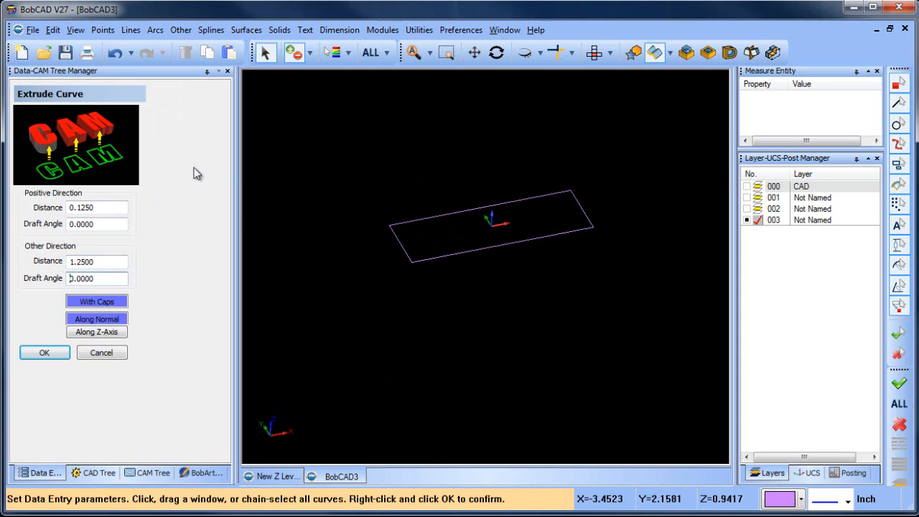
click(421, 218)
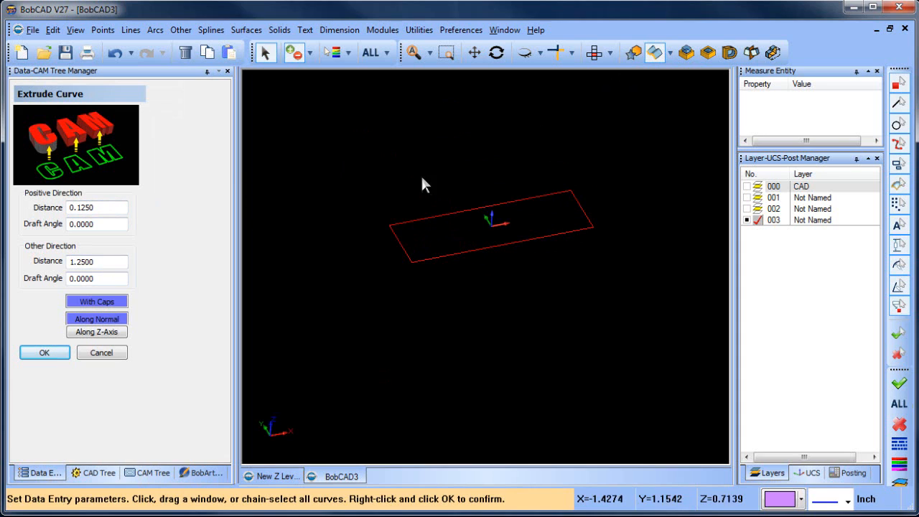
click(802, 501)
click(801, 410)
right_click(632, 278)
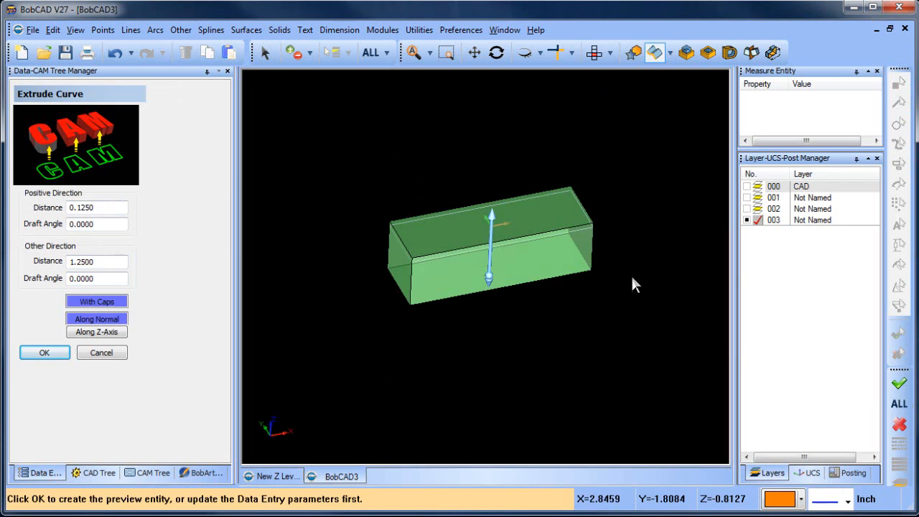
- Set the extrusion's other-direction distance to 0.125 and create the orange plate
drag(99, 262, 5, 266)
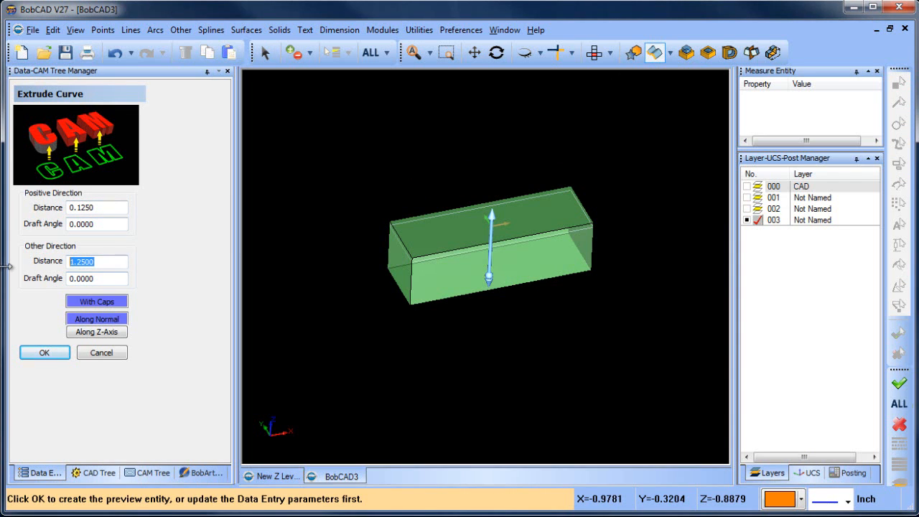
text(.125)
click(58, 354)
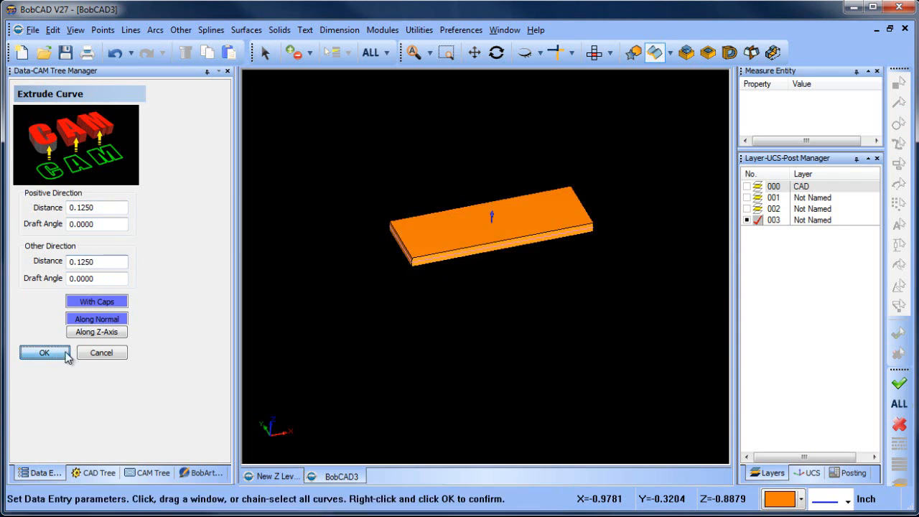
click(97, 353)
- Show layer 001 and display the plate as wireframe so its S-curve profile can be picked
mouse_move(557, 324)
middle_down()
mouse_move(555, 309)
mouse_move(561, 317)
middle_up()
click(747, 197)
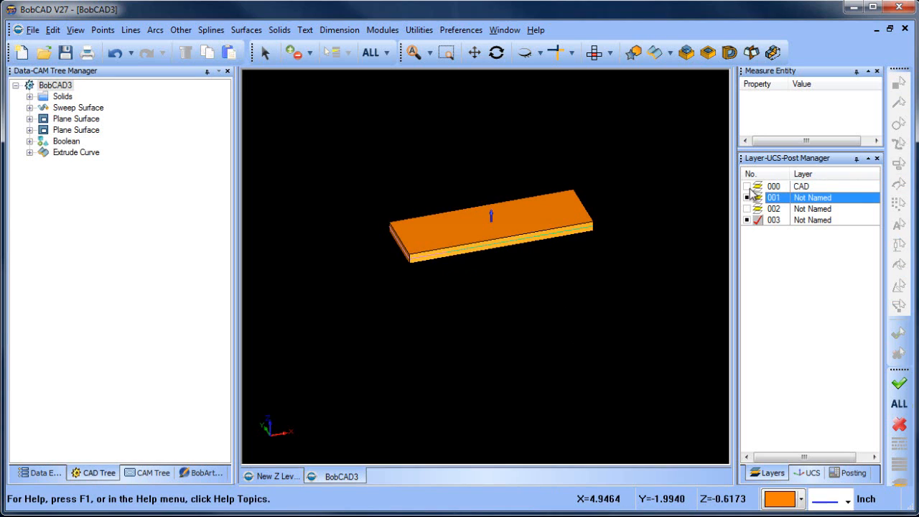
right_click(582, 148)
click(603, 170)
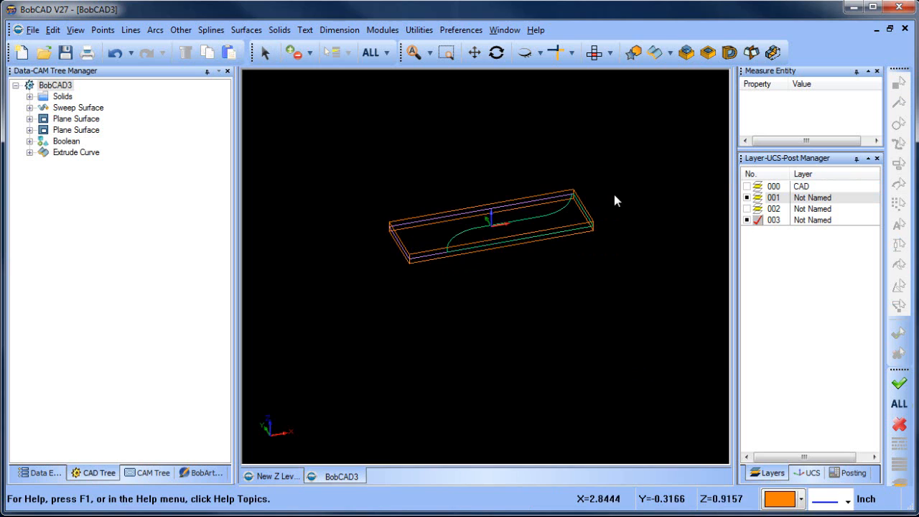
middle_drag(543, 225, 511, 264)
mouse_move(515, 305)
middle_down()
mouse_move(531, 290)
mouse_move(529, 217)
mouse_move(518, 236)
middle_up()
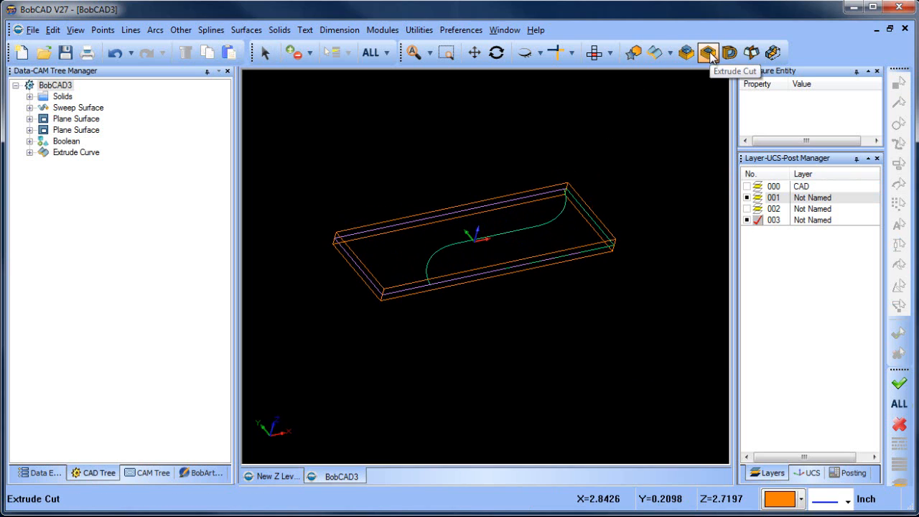
click(708, 52)
click(541, 223)
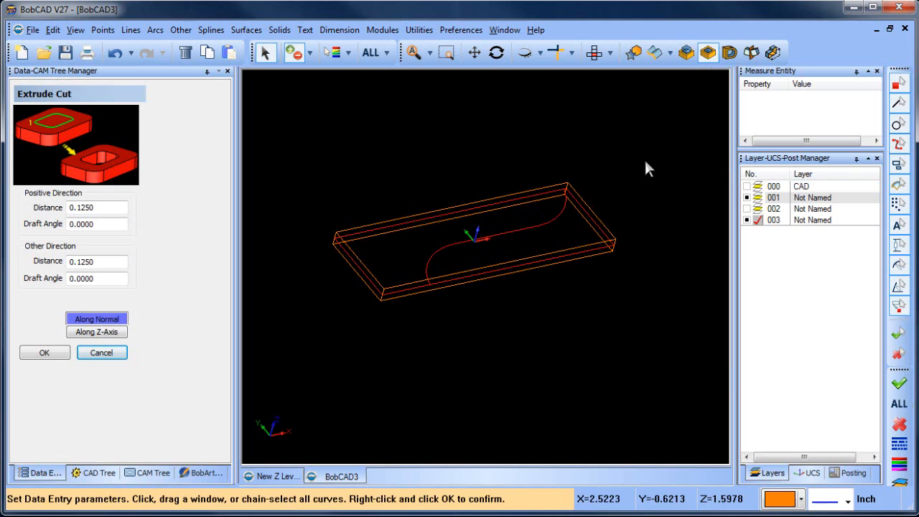
right_click(644, 158)
click(667, 177)
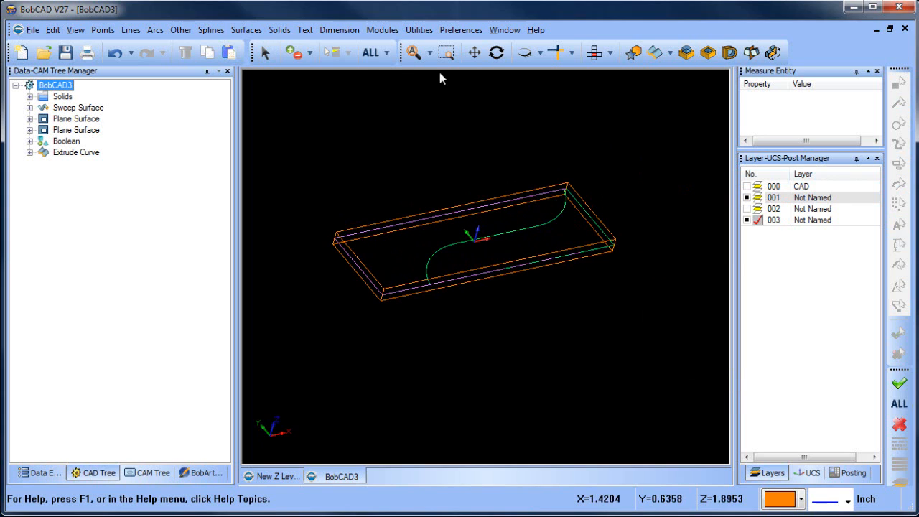
- Pick the purple rectangle lines by color and remove them from the plate
click(387, 53)
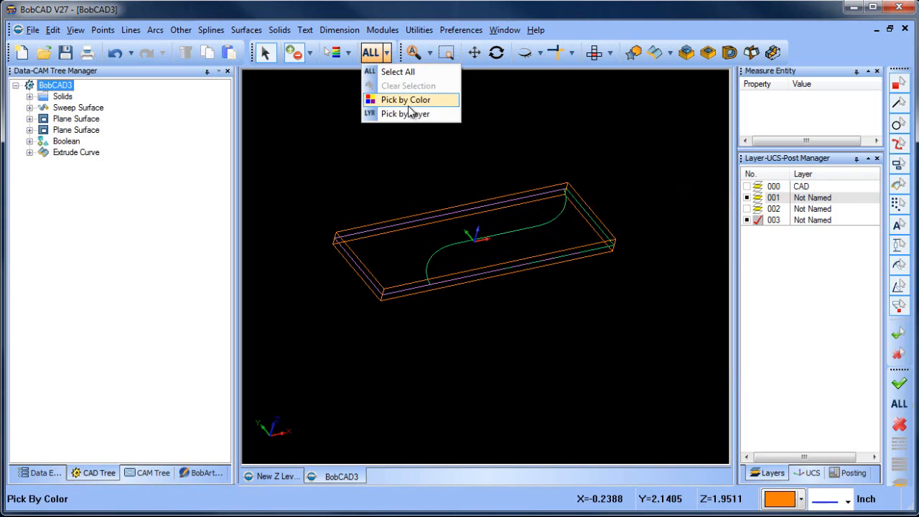
click(406, 101)
click(460, 207)
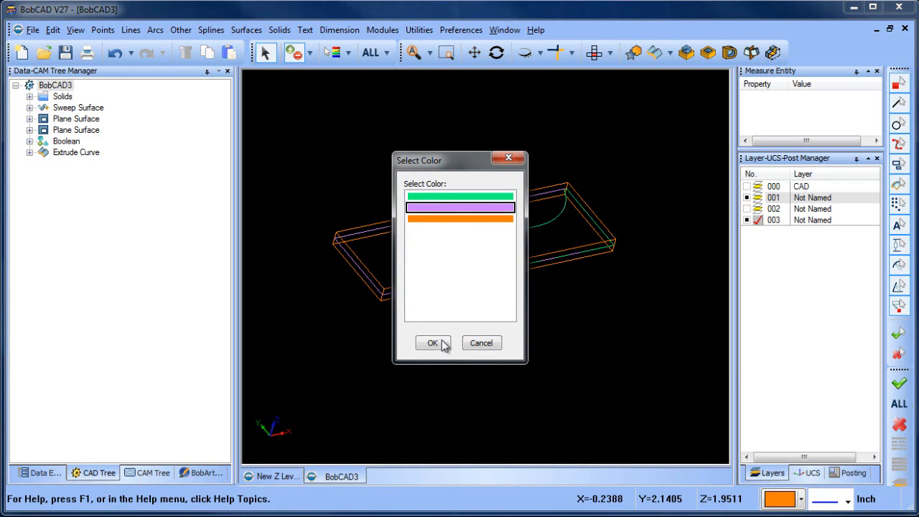
click(433, 343)
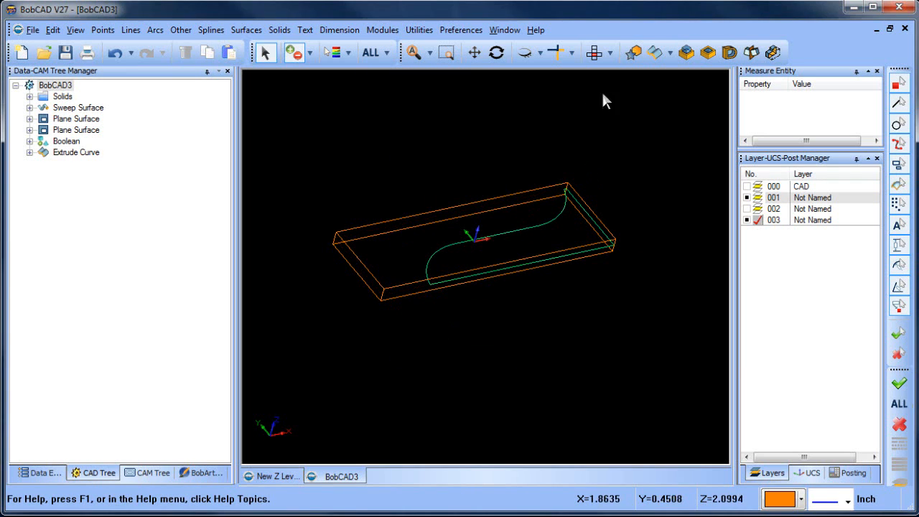
- Extrude Cut the orange plate along the green S-curve profile with 0.125 in both directions, and show layer 002
click(708, 52)
click(547, 219)
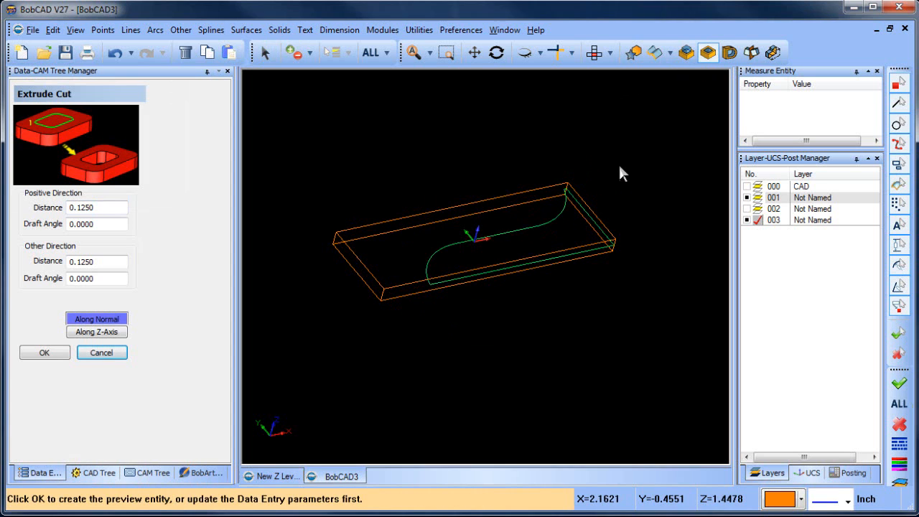
key(Return)
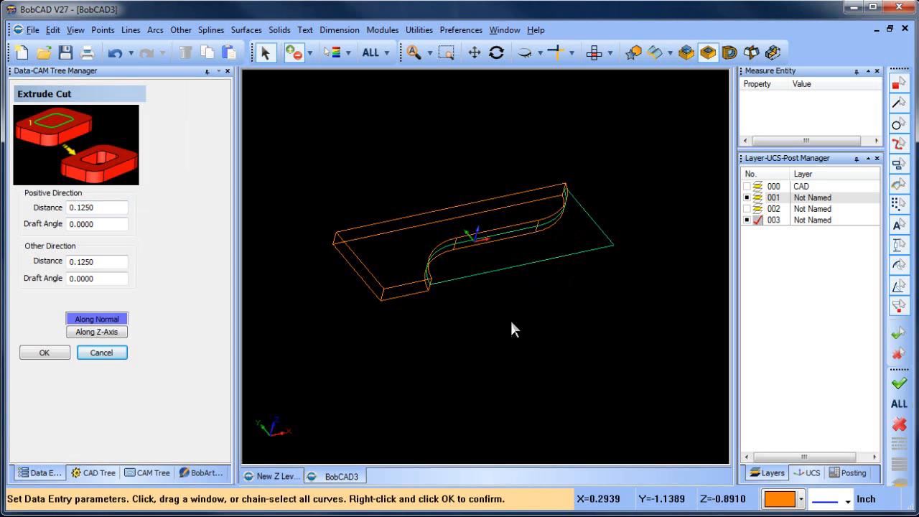
mouse_move(511, 322)
middle_down()
mouse_move(447, 328)
mouse_move(508, 323)
mouse_move(536, 282)
mouse_move(543, 294)
middle_up()
click(746, 209)
right_click(359, 119)
click(390, 141)
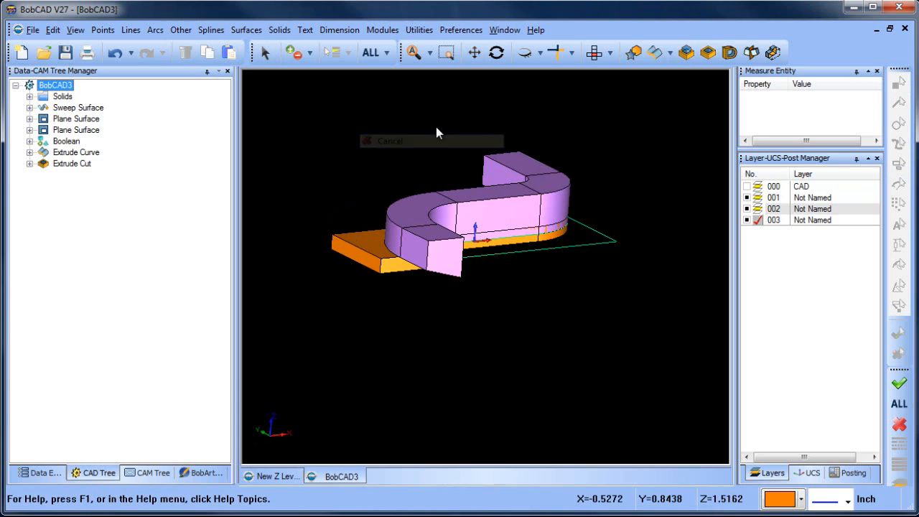
- Mirror a copy of the purple S-shaped solid about the X-Y plane
click(418, 30)
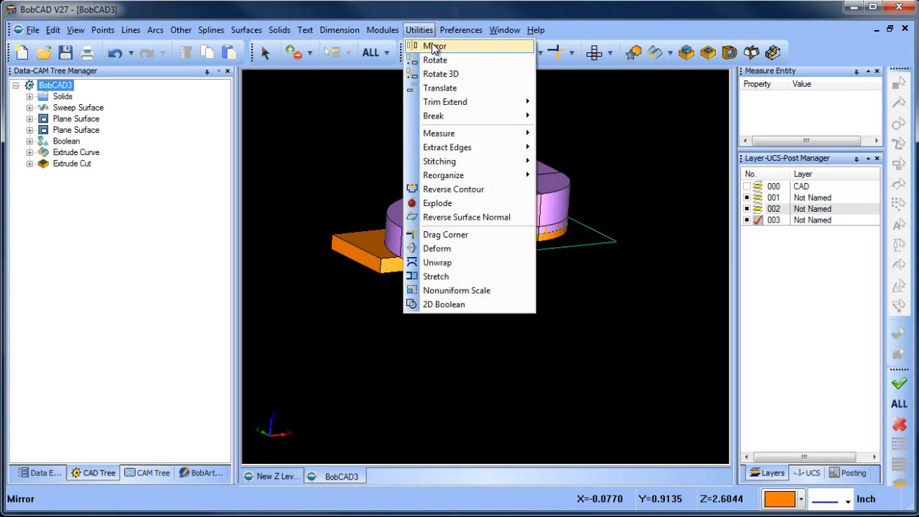
click(435, 46)
click(117, 164)
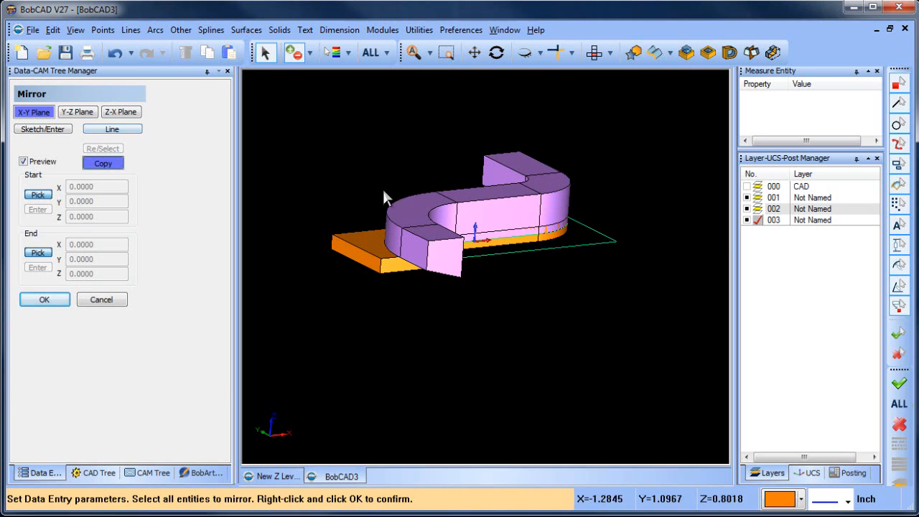
click(387, 202)
right_click(345, 142)
click(363, 149)
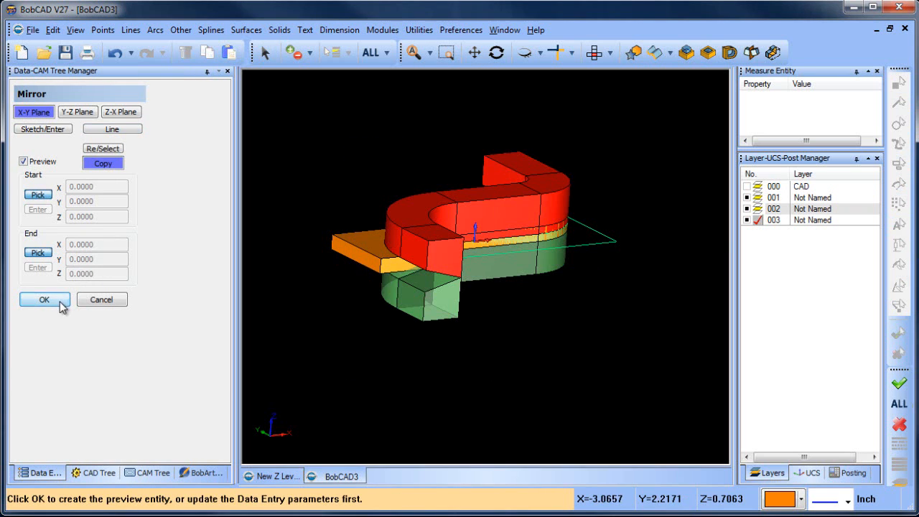
click(57, 302)
click(93, 300)
middle_drag(433, 313, 481, 316)
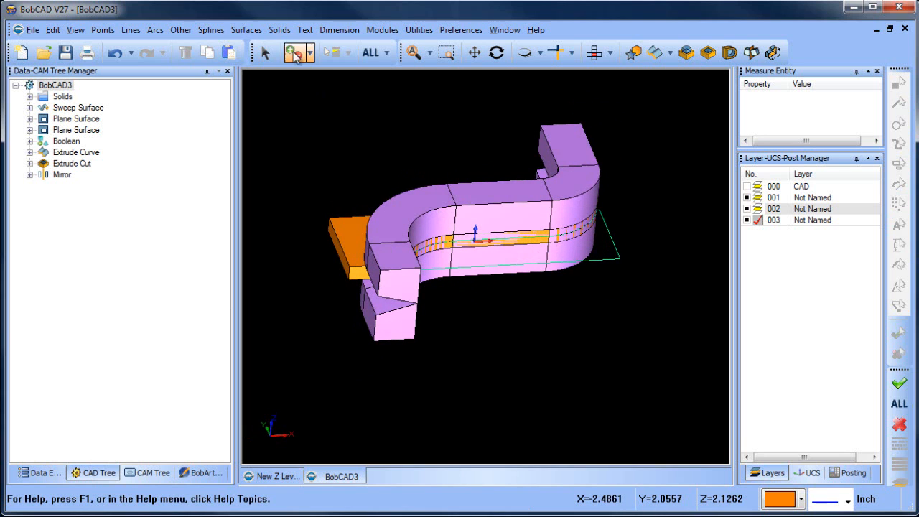
- Subtract the upper purple S-shaped solid from the orange plate with a solid Boolean, keeping the plate
click(279, 29)
click(316, 147)
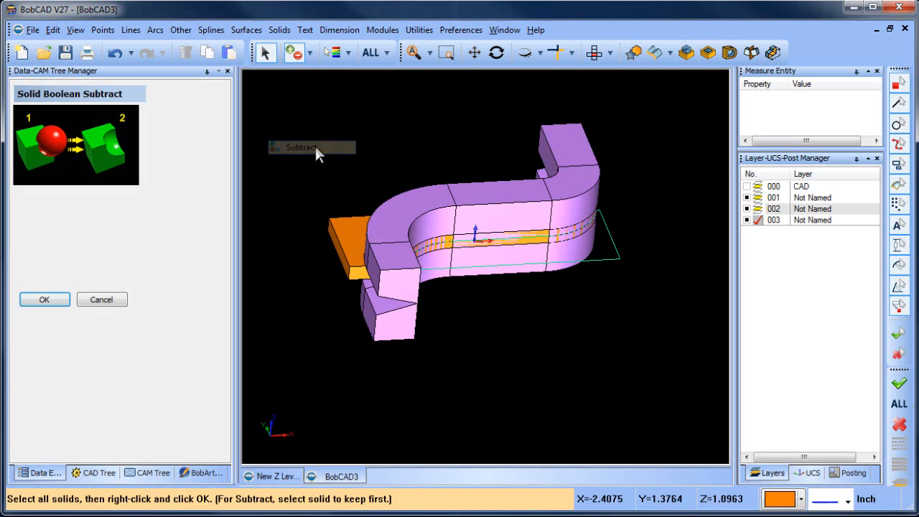
click(339, 238)
click(424, 187)
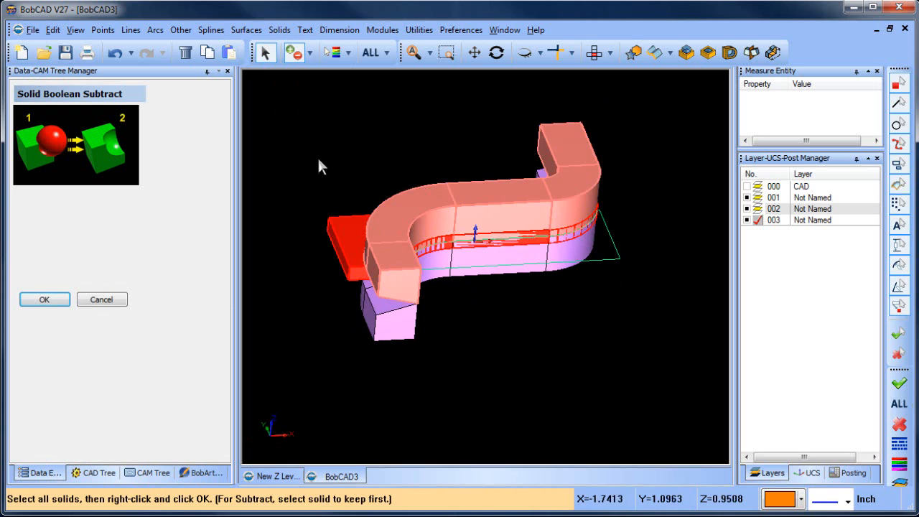
right_click(400, 328)
right_click(272, 229)
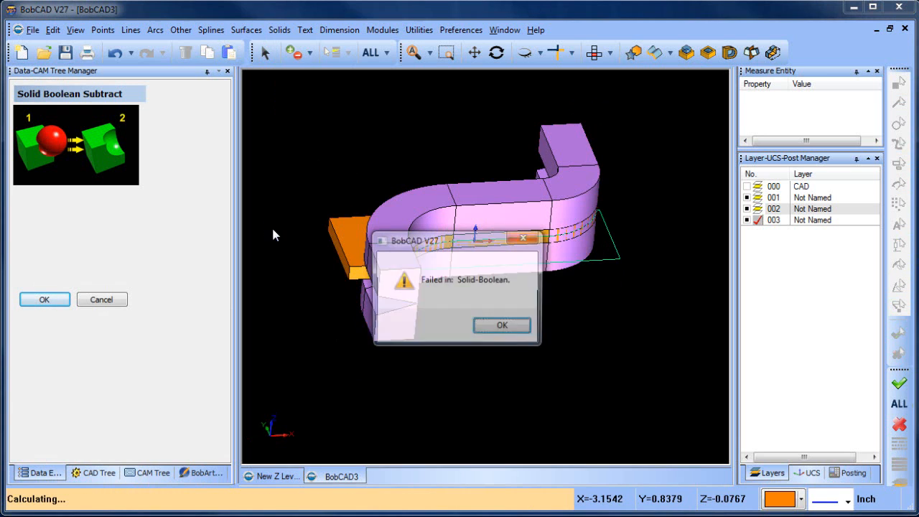
click(500, 330)
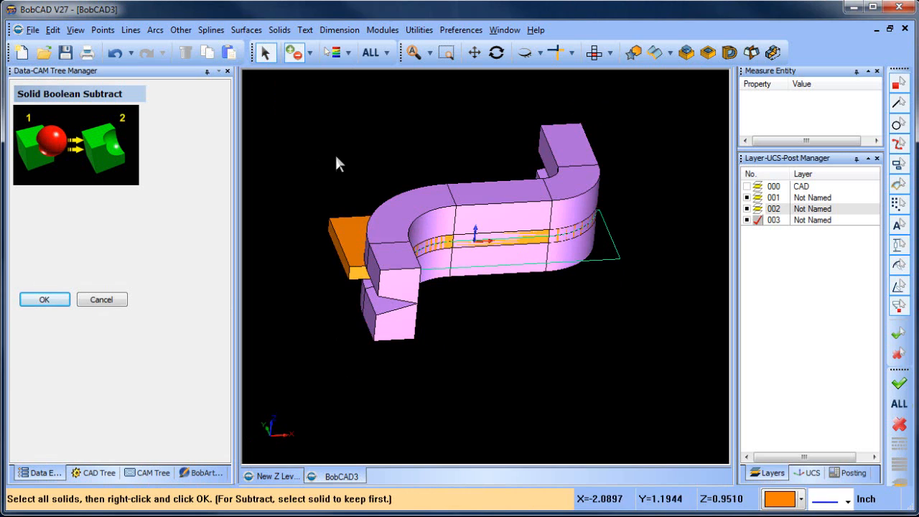
click(341, 223)
click(409, 216)
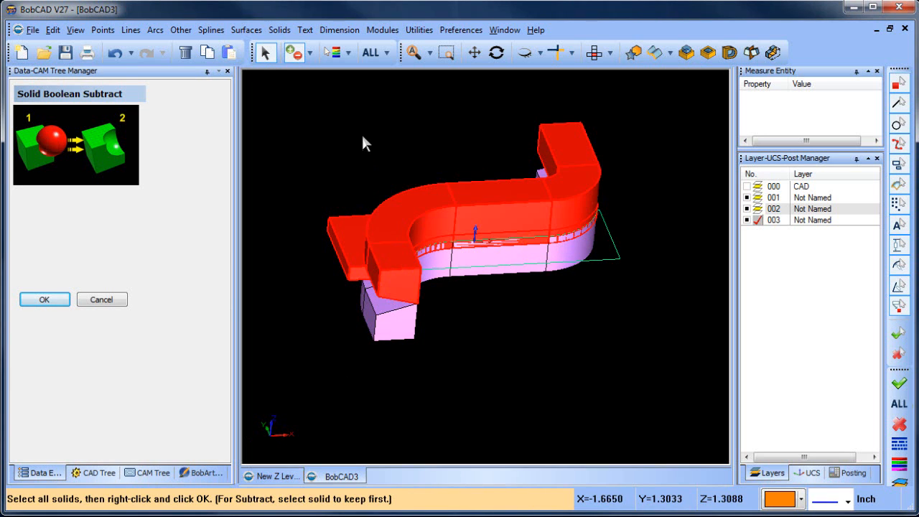
right_click(363, 136)
click(391, 144)
- Subtract the mirrored lower S-shaped solid from the orange plate
middle_drag(462, 194, 465, 316)
click(370, 279)
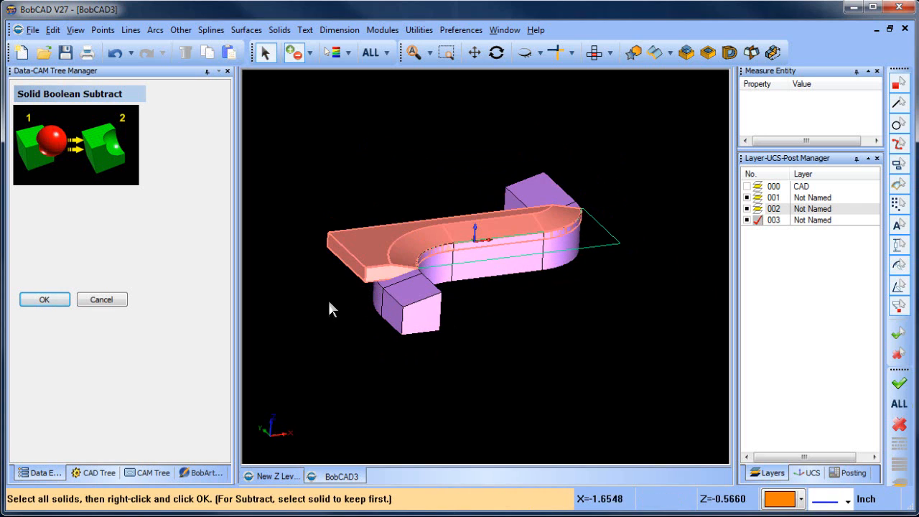
click(409, 311)
right_click(550, 312)
click(578, 320)
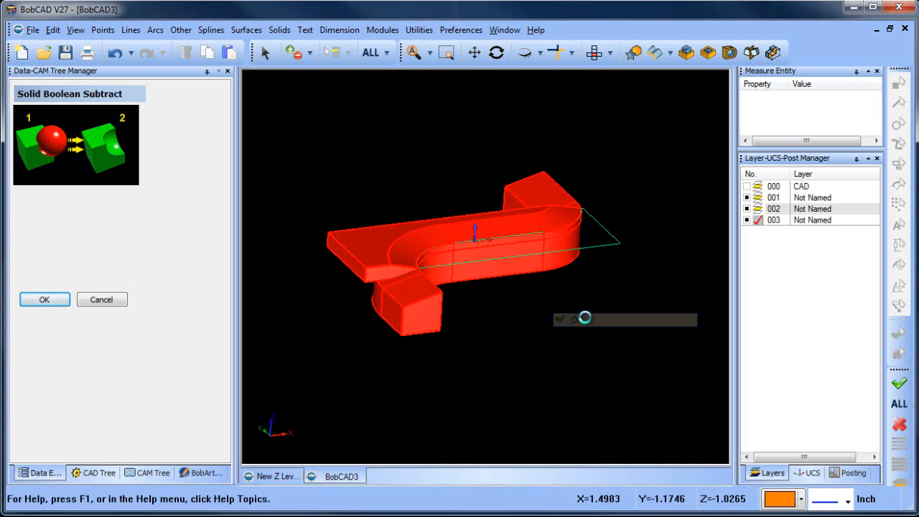
middle_drag(562, 318, 392, 283)
click(402, 276)
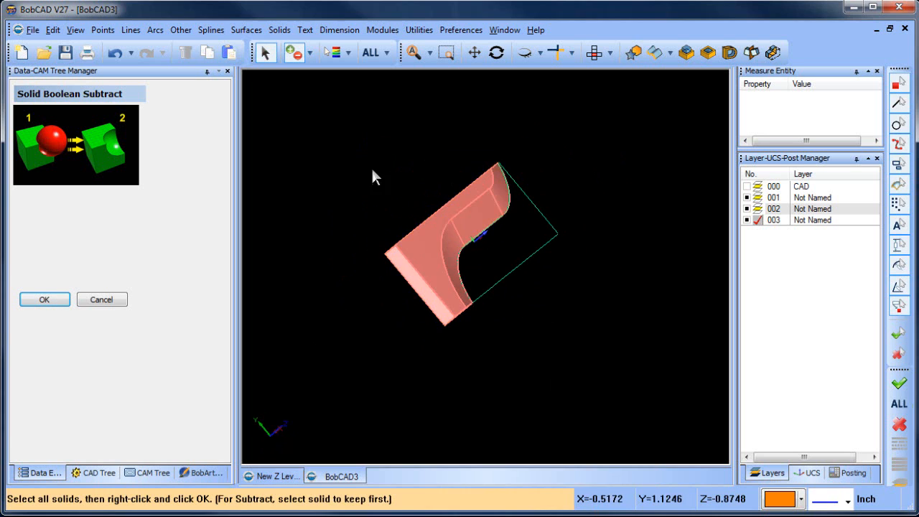
- Fillet the two vertical corner edges at the plate's wide end with constant radii of 0.25 and 0.5
click(279, 29)
click(301, 117)
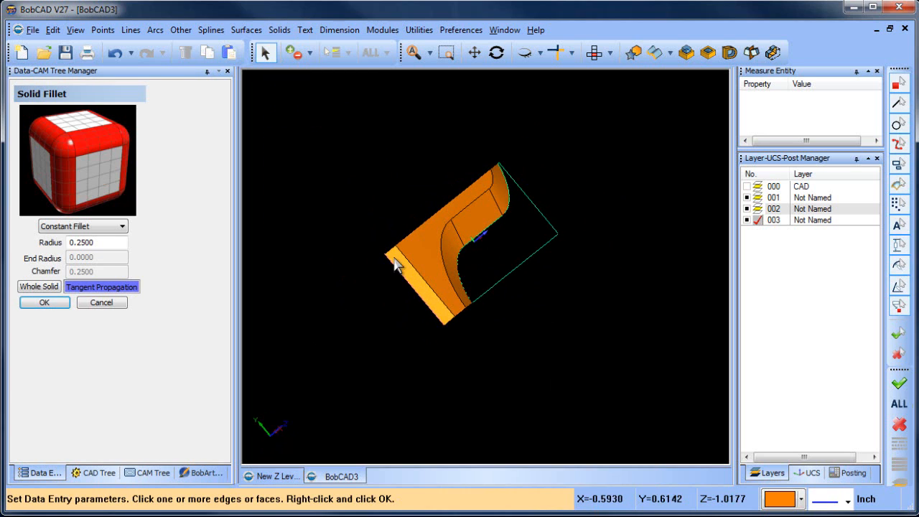
middle_drag(396, 289, 420, 310)
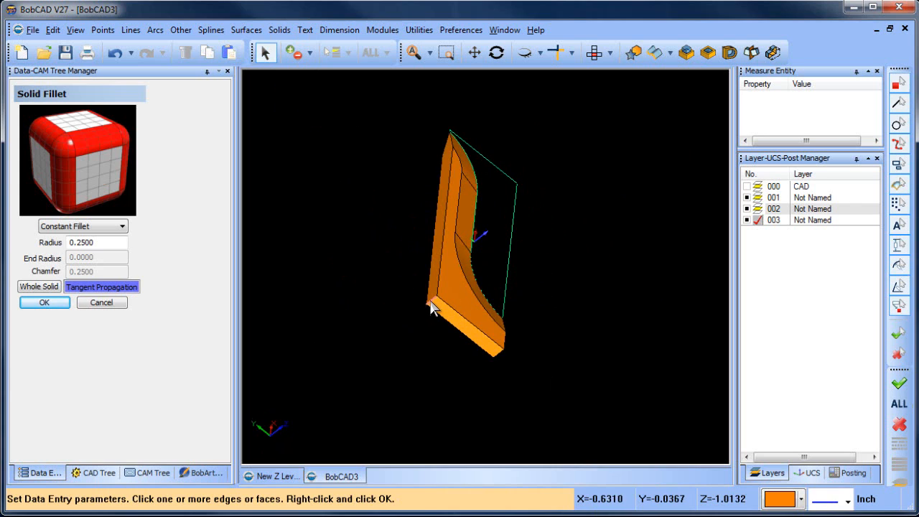
click(430, 301)
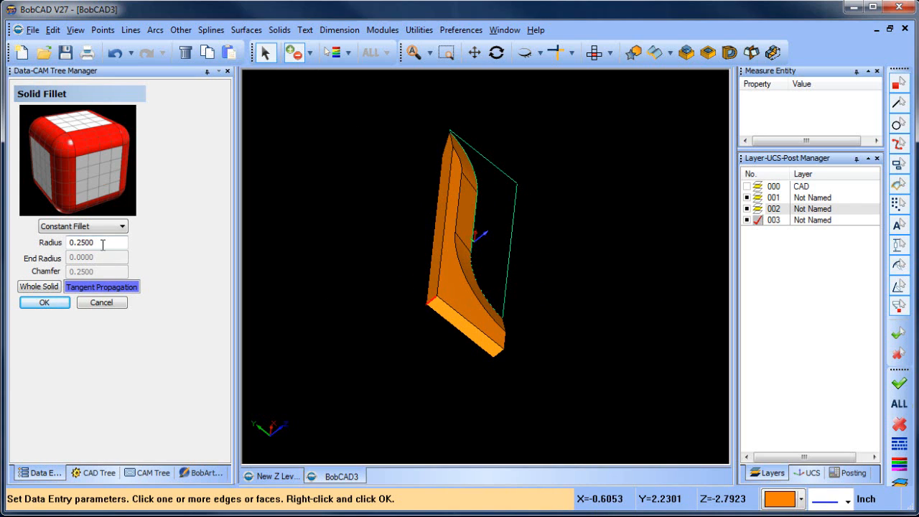
click(53, 306)
middle_drag(603, 320, 517, 287)
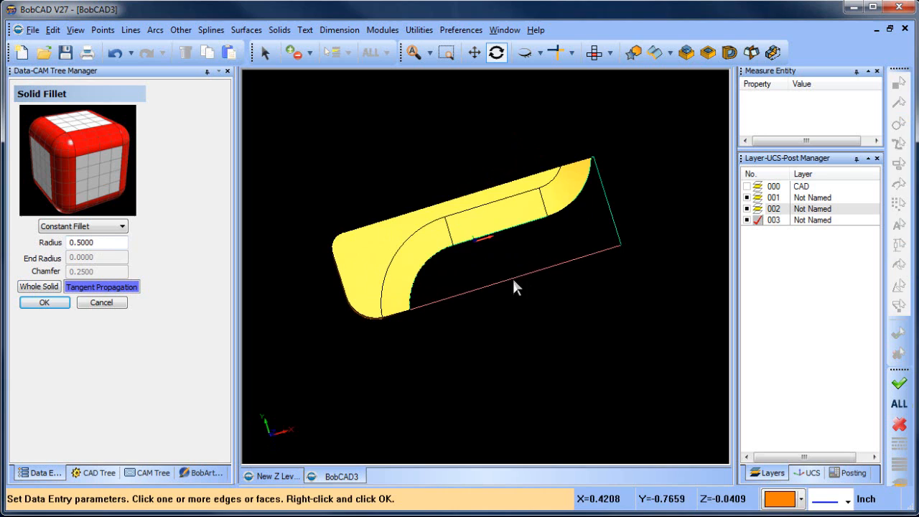
right_click(413, 152)
click(453, 165)
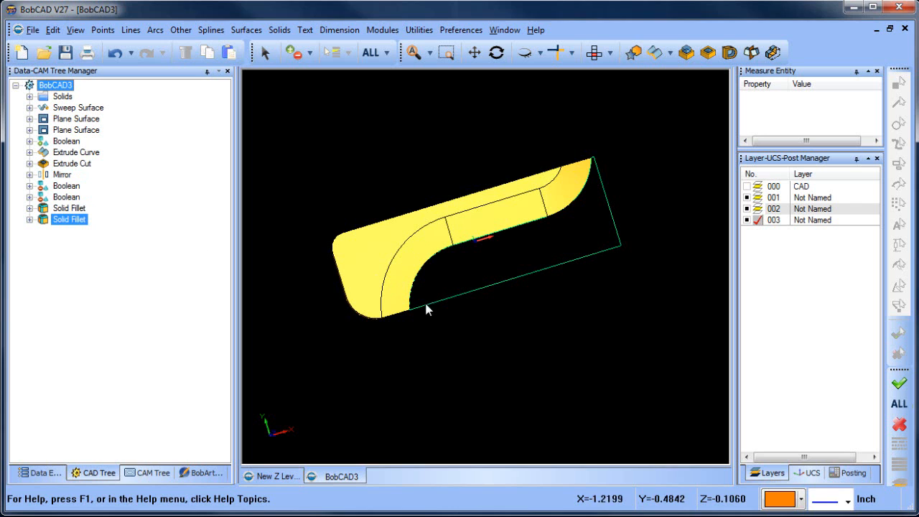
middle_drag(426, 308, 534, 317)
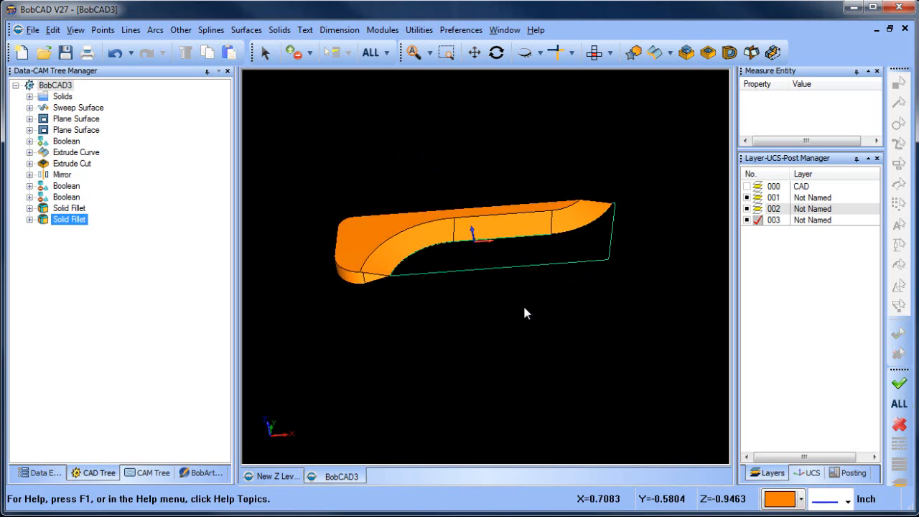